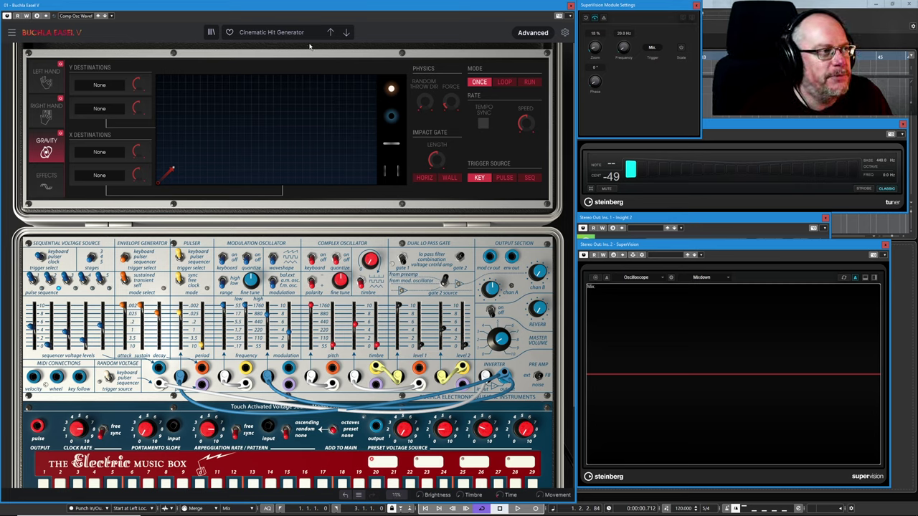
# Load the Chiprise preset and adjust the master volume while auditioning its sound
pyautogui.click(331, 33)
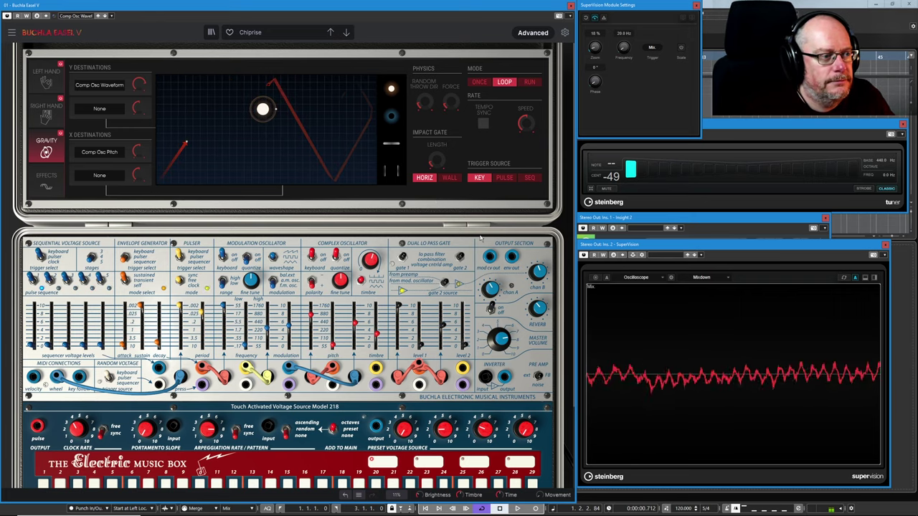
pyautogui.moveTo(504, 339)
pyautogui.scroll(-10, 504, 339)
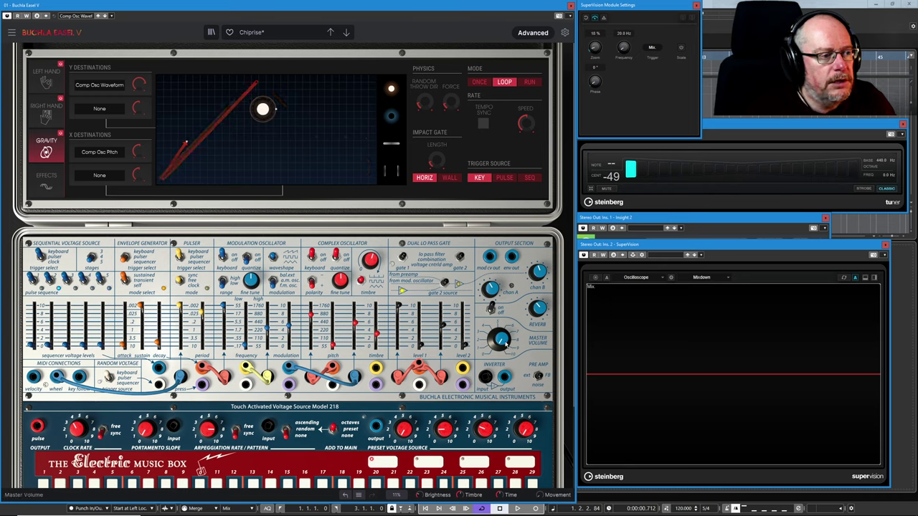
pyautogui.moveTo(500, 343); pyautogui.dragTo(502, 337)
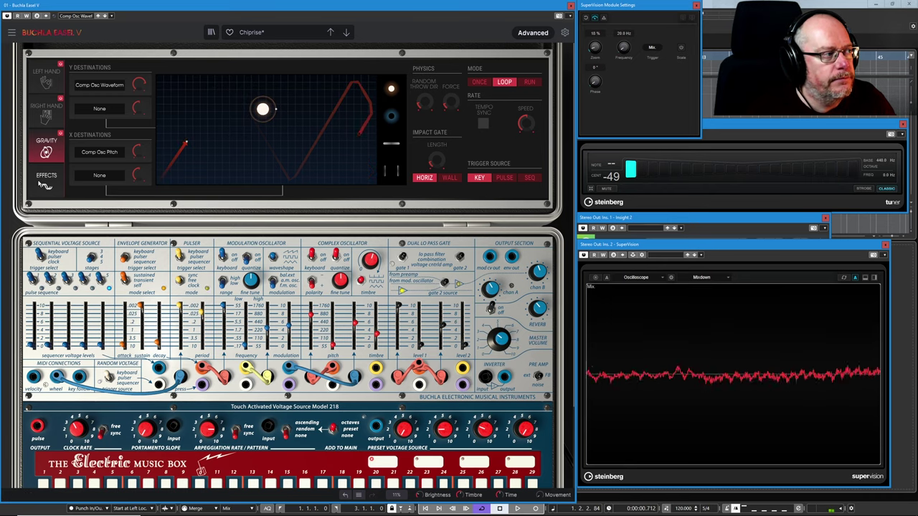
# Bypass the Phaser and Analog Delay effects and turn the master volume down
pyautogui.click(47, 178)
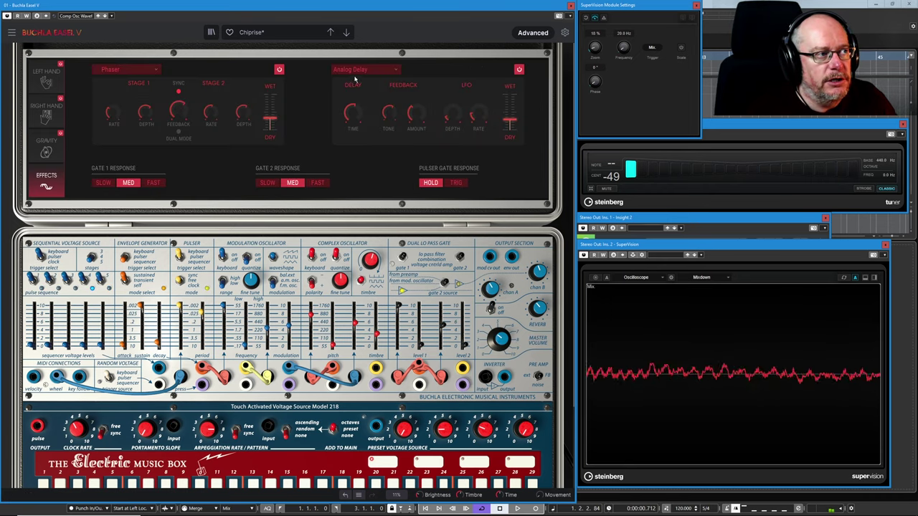
pyautogui.click(519, 71)
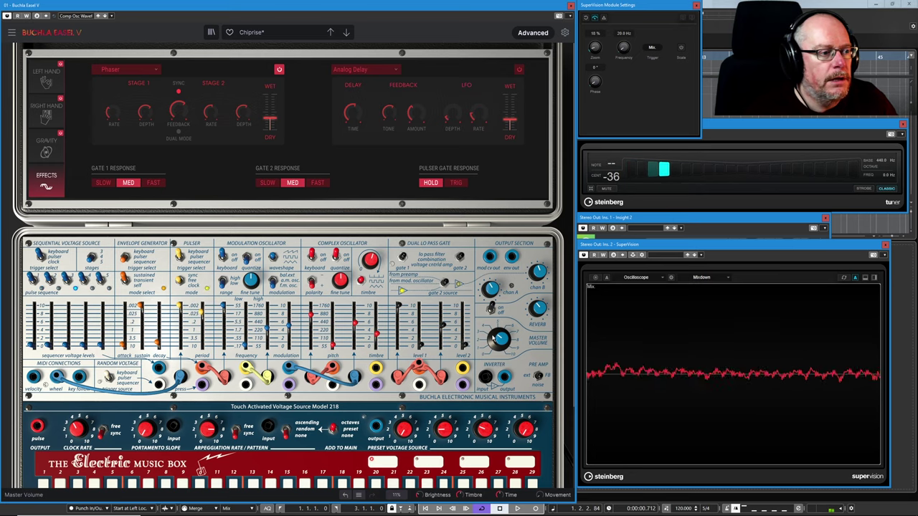
pyautogui.moveTo(501, 340)
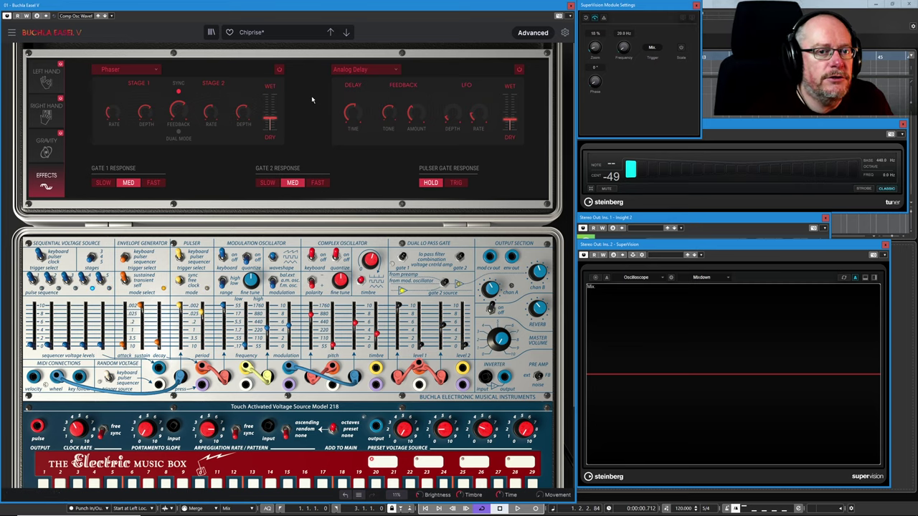
# Switch off the Right Hand and Left Hand generators and review the Left Hand modulation assignments
pyautogui.click(48, 116)
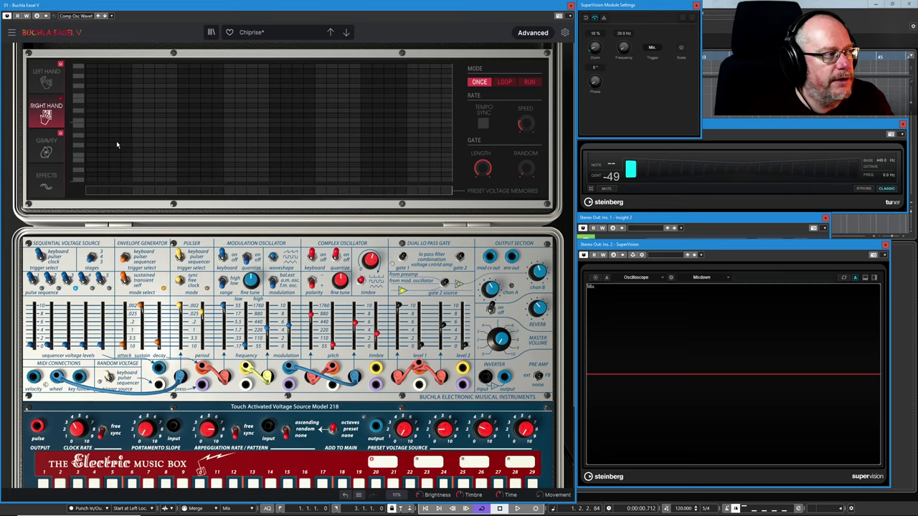
pyautogui.click(45, 82)
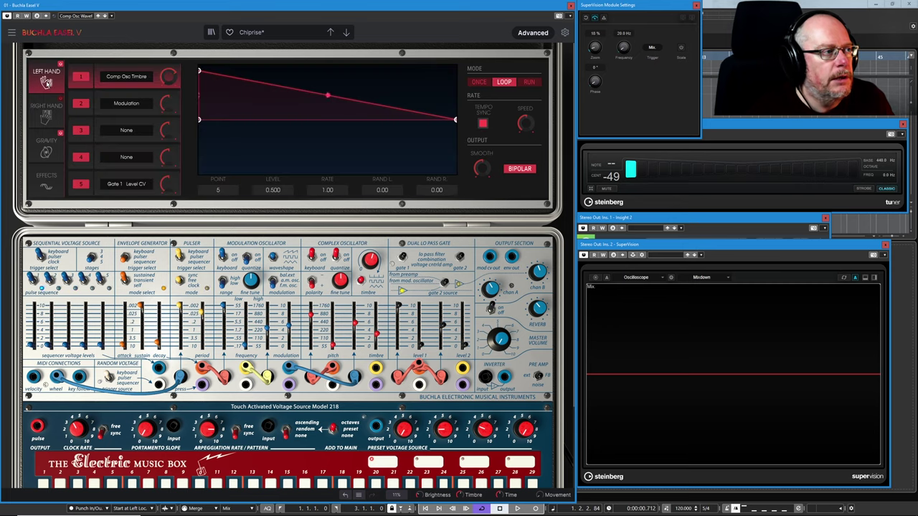
pyautogui.click(132, 84)
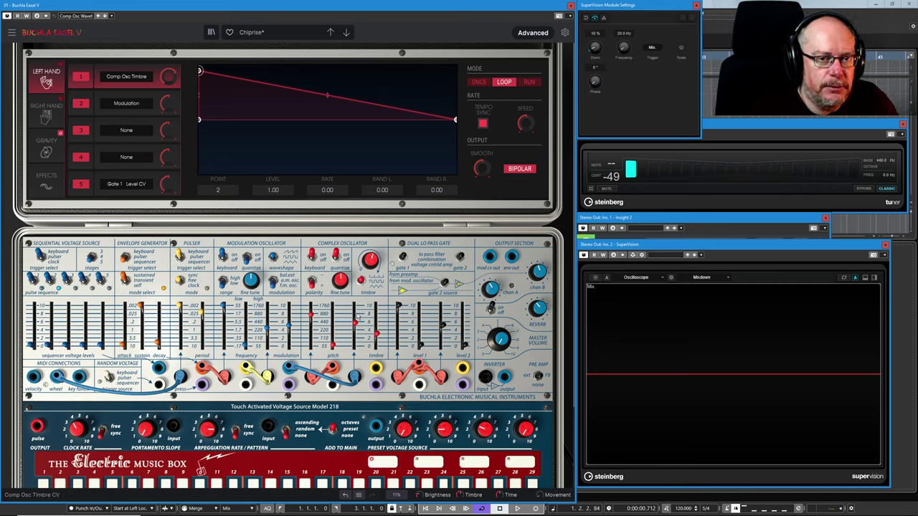
# Compare the sound with the Gravity generator switched off and on, adjusting the master volume as needed
pyautogui.moveTo(357, 316)
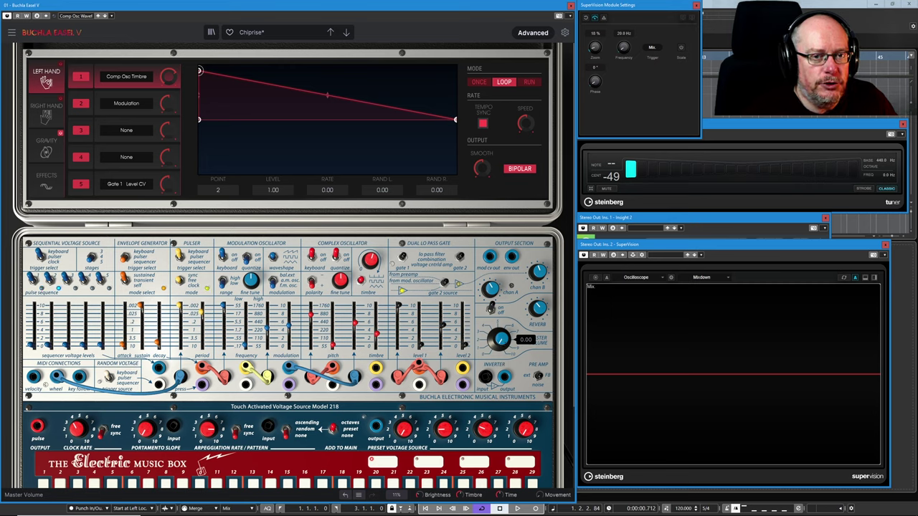
pyautogui.scroll(5, 503, 340)
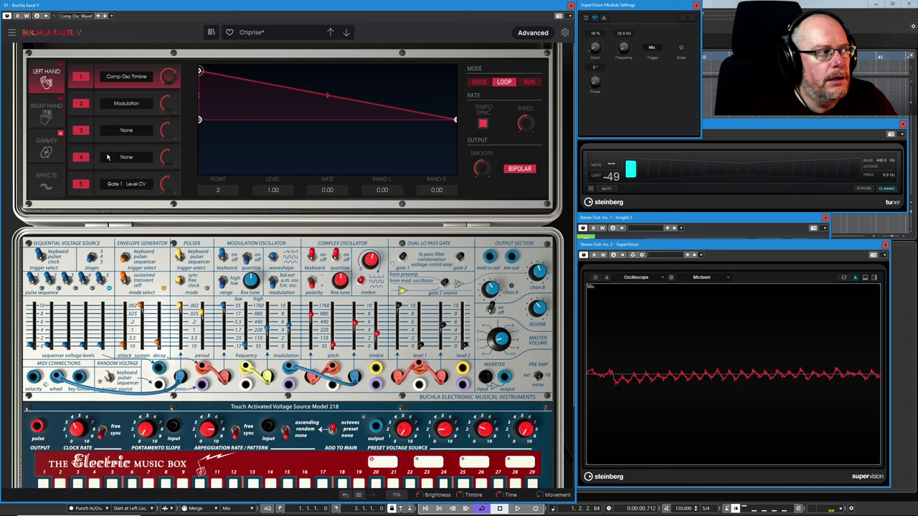
pyautogui.click(46, 147)
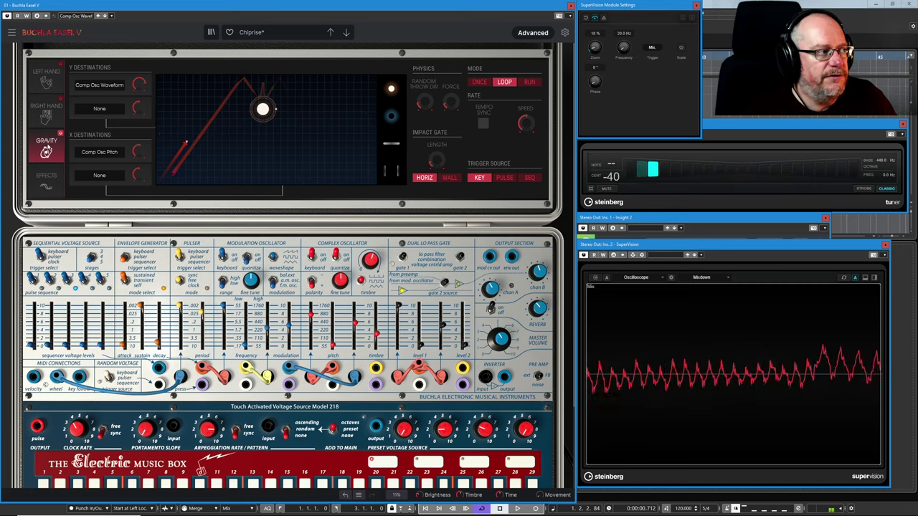
pyautogui.click(60, 135)
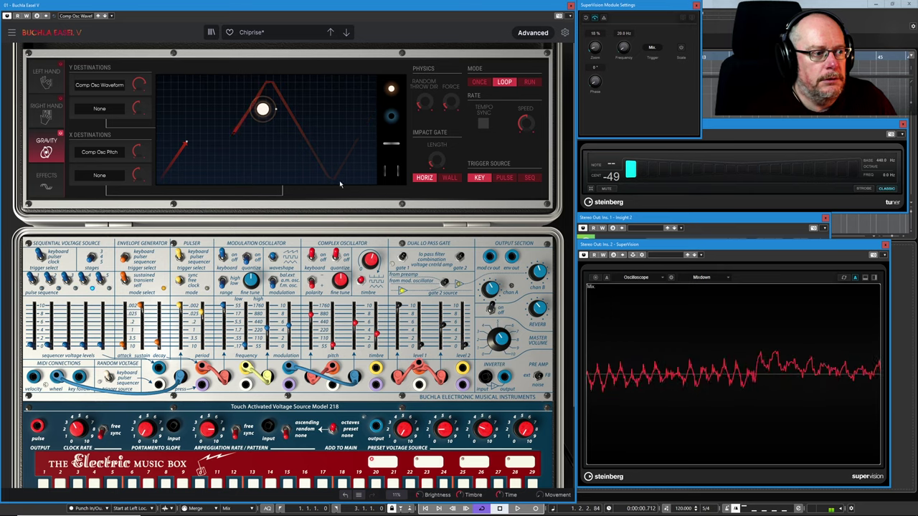
pyautogui.moveTo(500, 340); pyautogui.dragTo(500, 352)
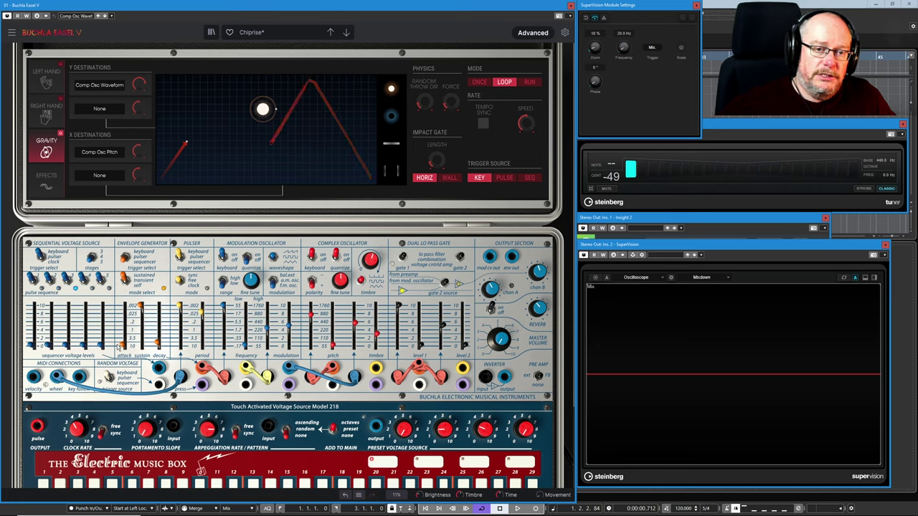
pyautogui.click(61, 135)
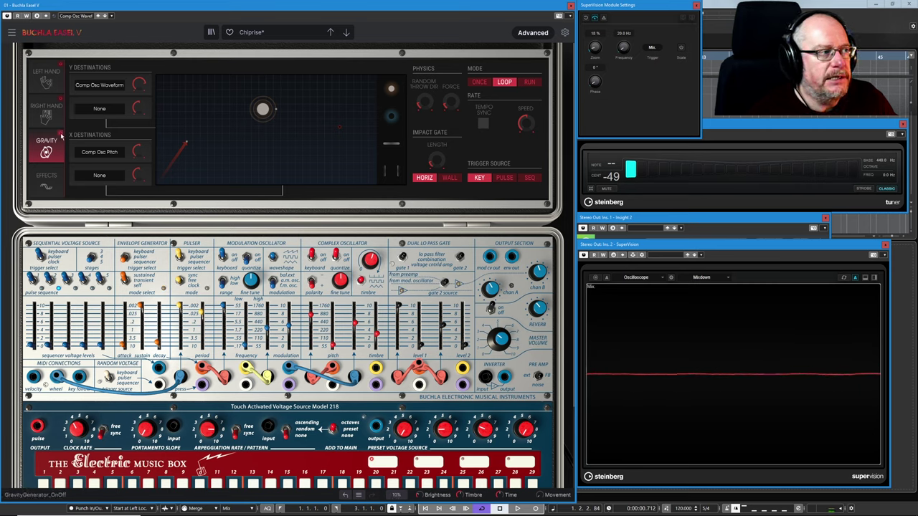
pyautogui.click(61, 134)
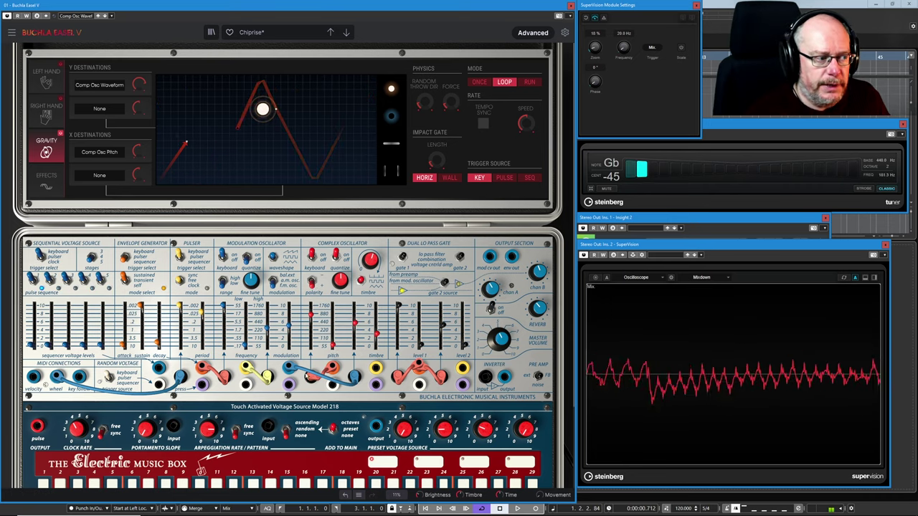
# Unplug the red patch cable from the complex oscillator's pitch section, raise its pitch fader, and turn the master volume down
pyautogui.moveTo(313, 378); pyautogui.dragTo(344, 322)
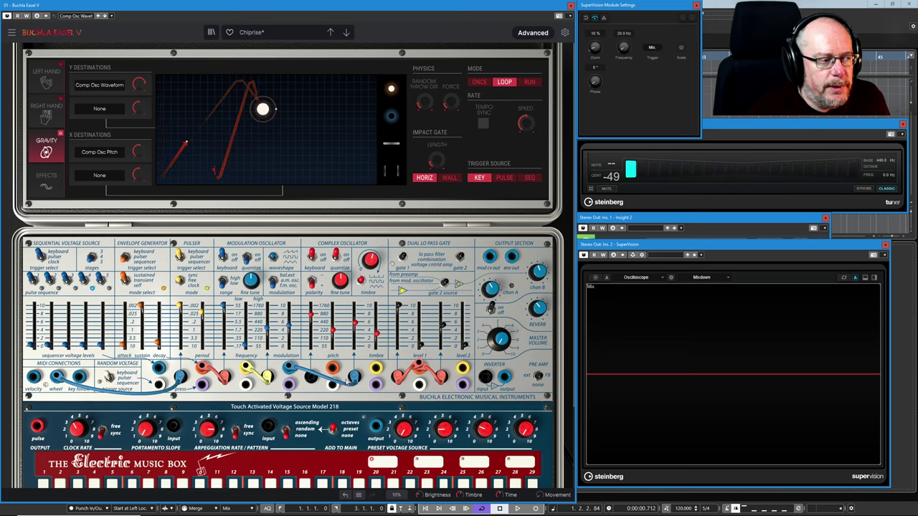
pyautogui.moveTo(402, 326)
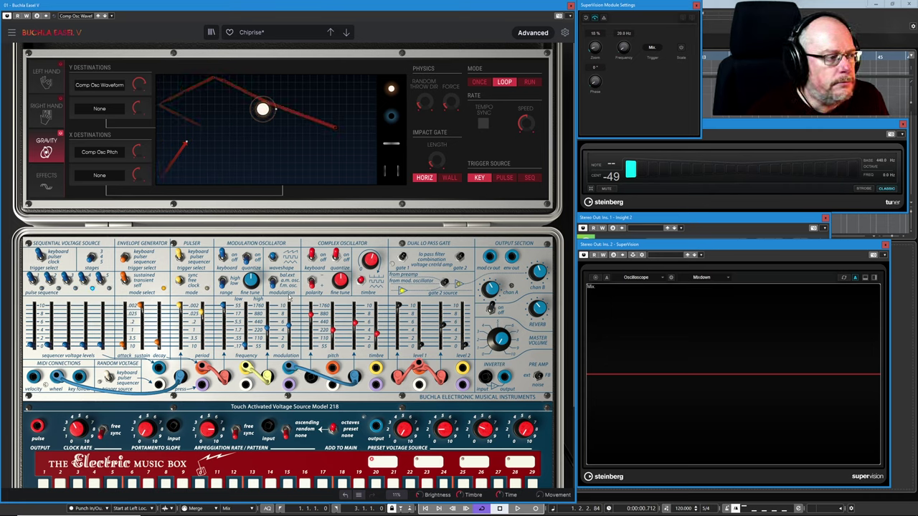
pyautogui.moveTo(334, 314)
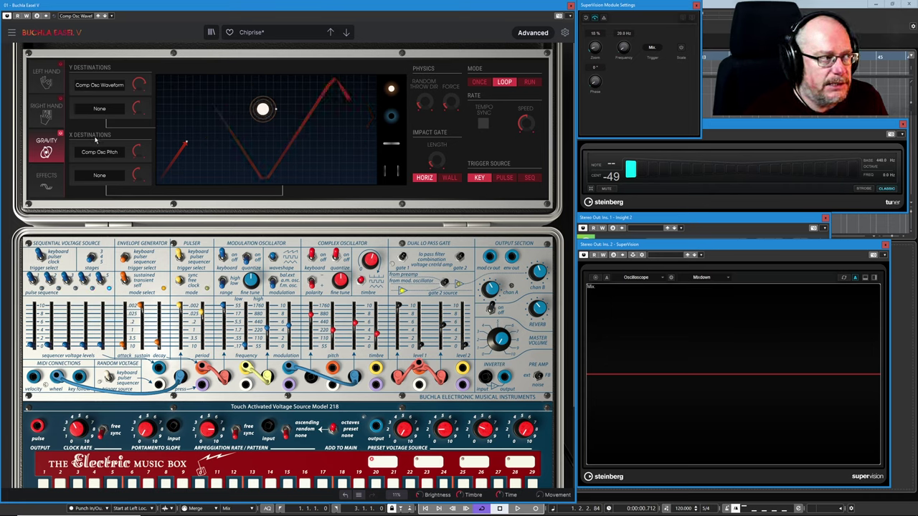
pyautogui.moveTo(141, 152)
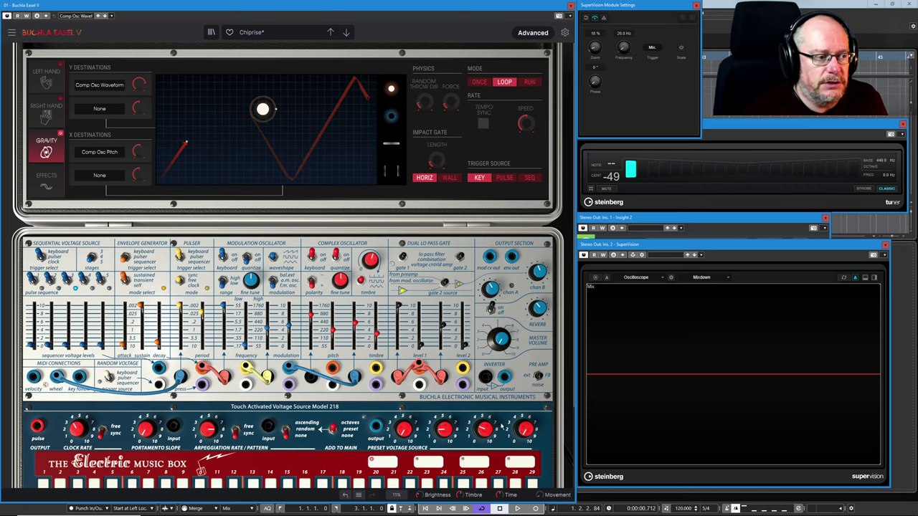
pyautogui.moveTo(502, 338); pyautogui.dragTo(515, 337)
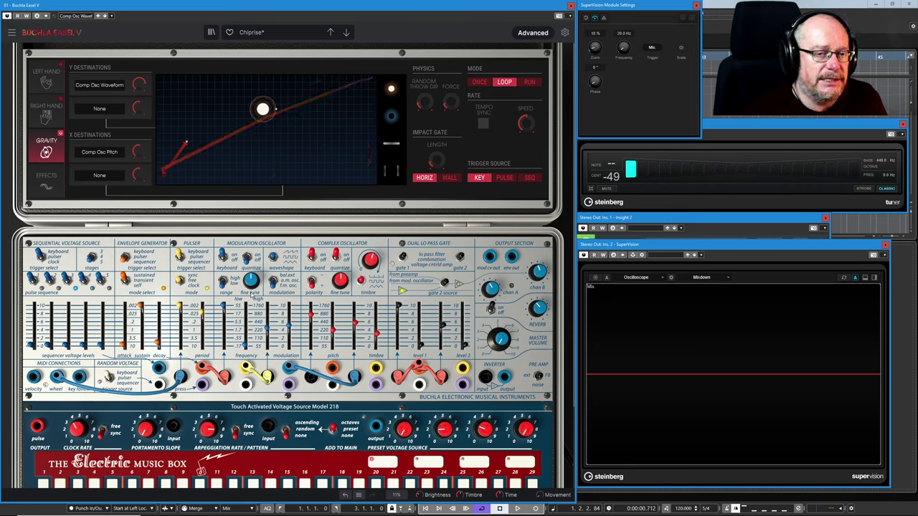
pyautogui.moveTo(349, 282)
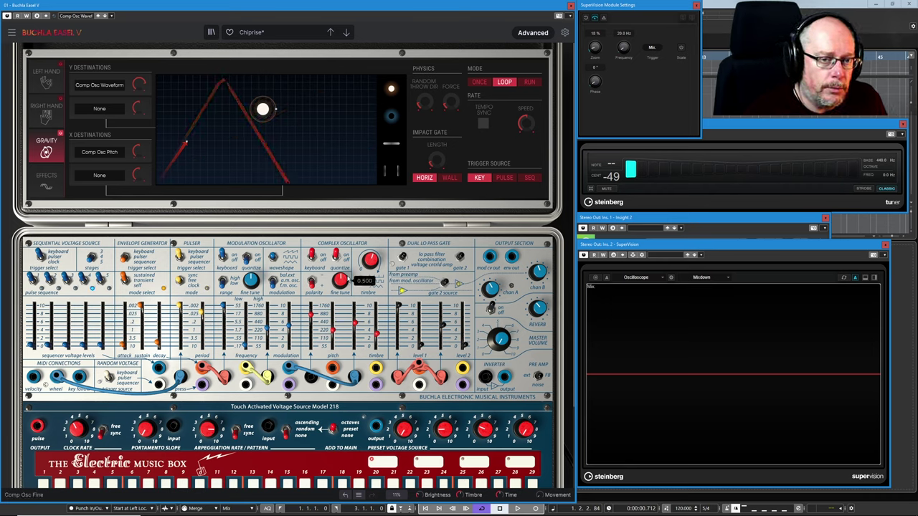
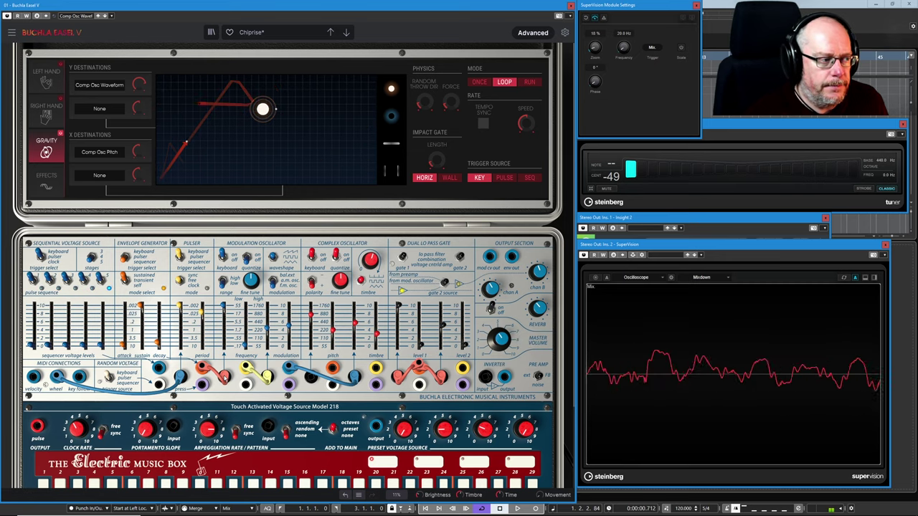
# Unplug and reconnect the red cable beside the pulser period jack to compare the sound, and turn the master volume down
pyautogui.moveTo(224, 378); pyautogui.dragTo(226, 409)
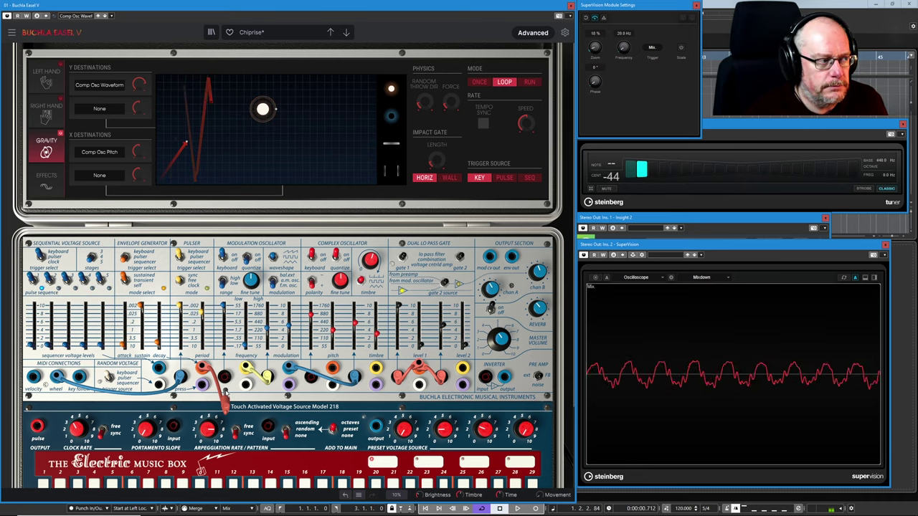
pyautogui.moveTo(225, 393); pyautogui.dragTo(215, 374)
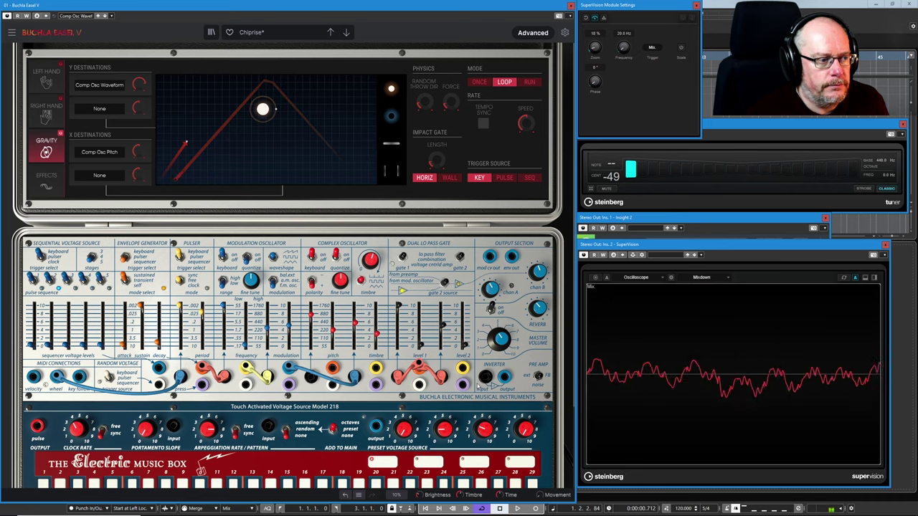
pyautogui.moveTo(501, 342)
pyautogui.moveTo(502, 342); pyautogui.dragTo(501, 362)
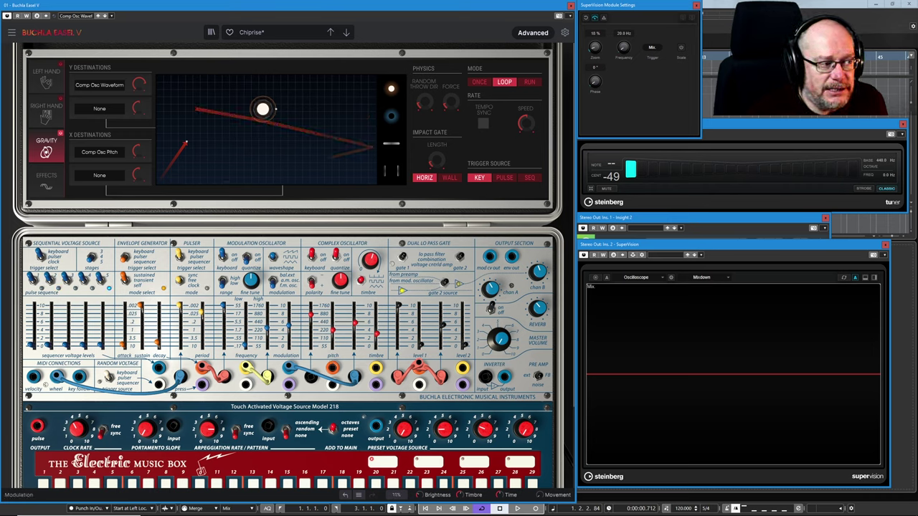
# Remove the red patch cable between the pulser period and modulation oscillator jacks, and raise the modulation oscillator frequency
pyautogui.moveTo(297, 327)
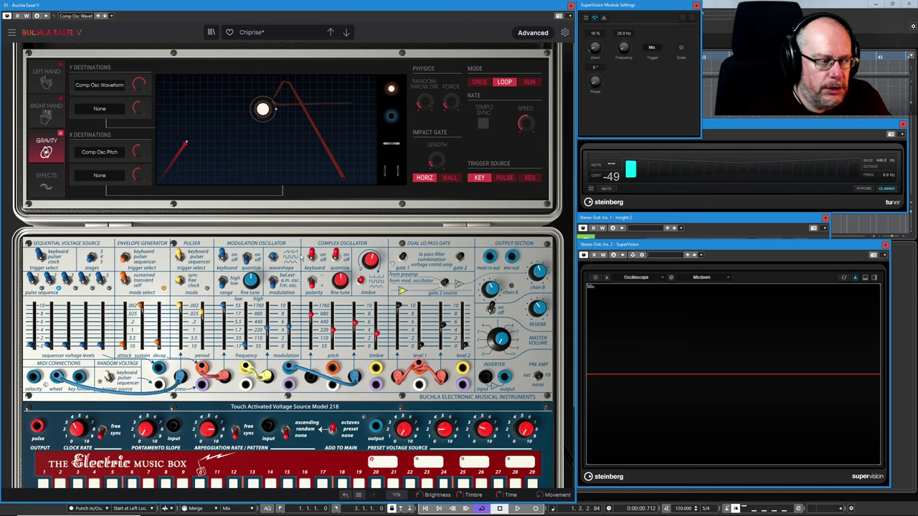
pyautogui.moveTo(507, 339)
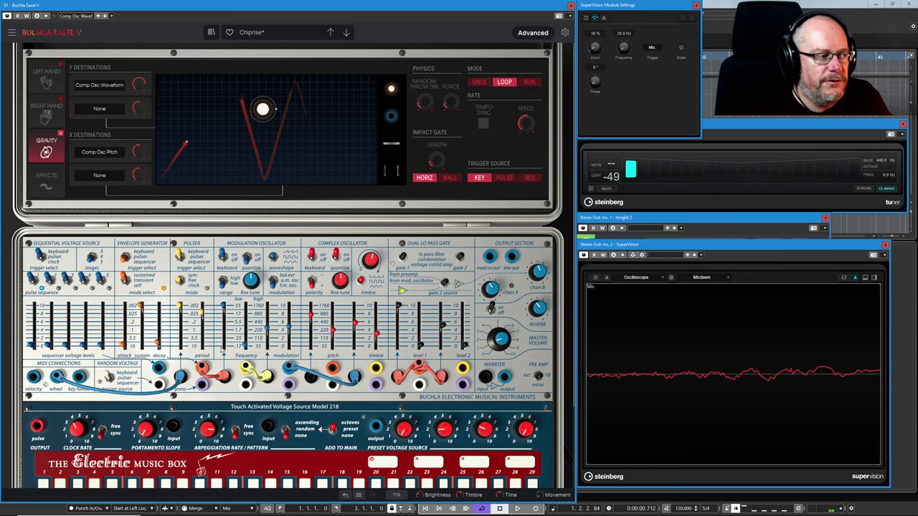
pyautogui.moveTo(224, 378); pyautogui.dragTo(220, 393)
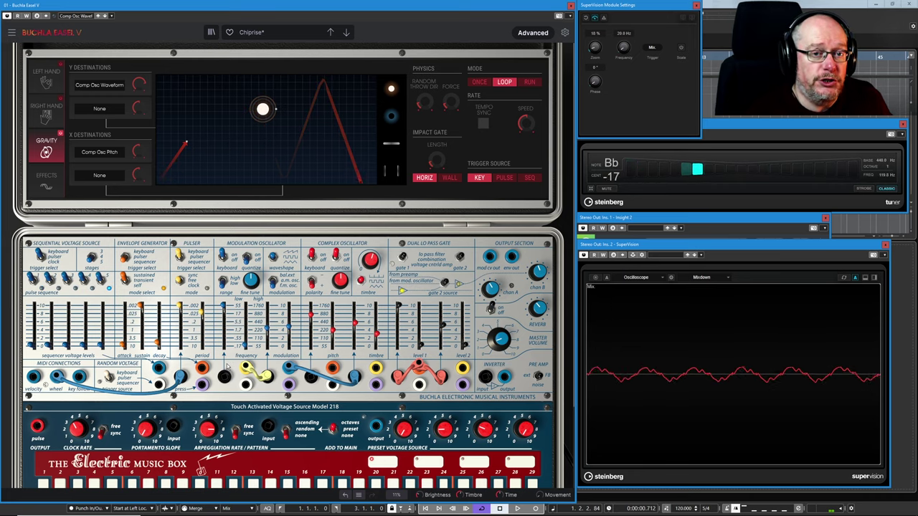
pyautogui.scroll(2, 258, 328)
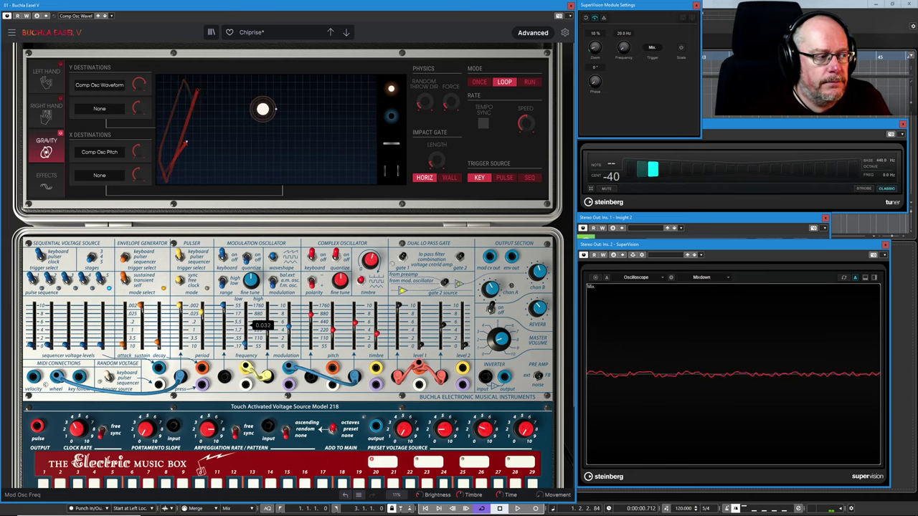
pyautogui.scroll(2, 258, 327)
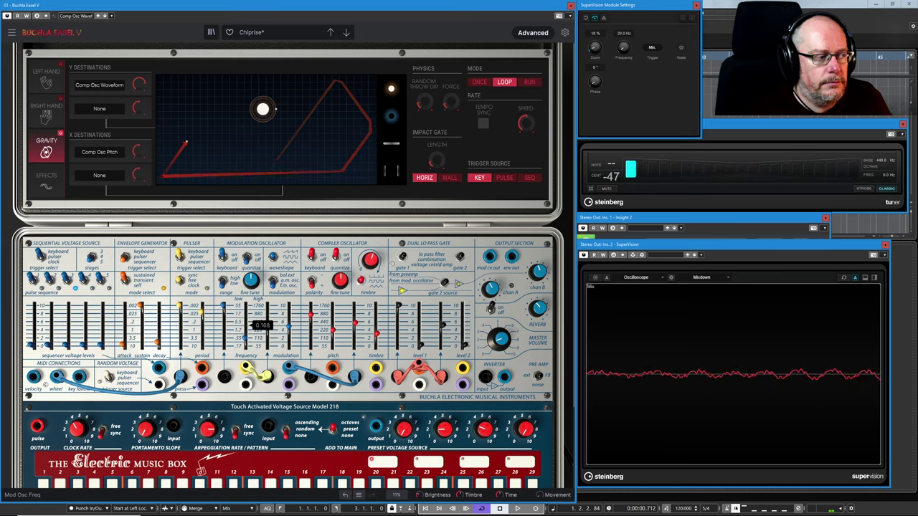
pyautogui.scroll(1, 255, 328)
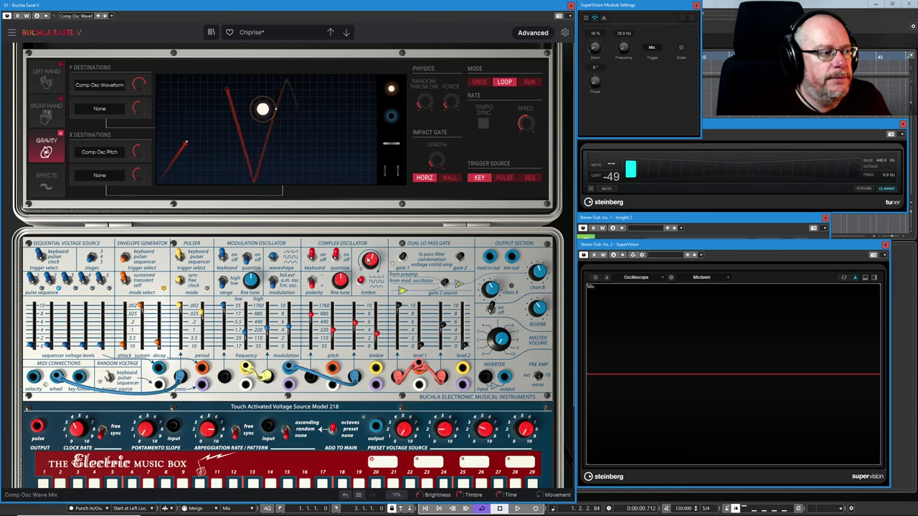
# Raise the master volume and set the Gravity modulation amount for Comp Osc Waveform to 0.916
pyautogui.moveTo(512, 341)
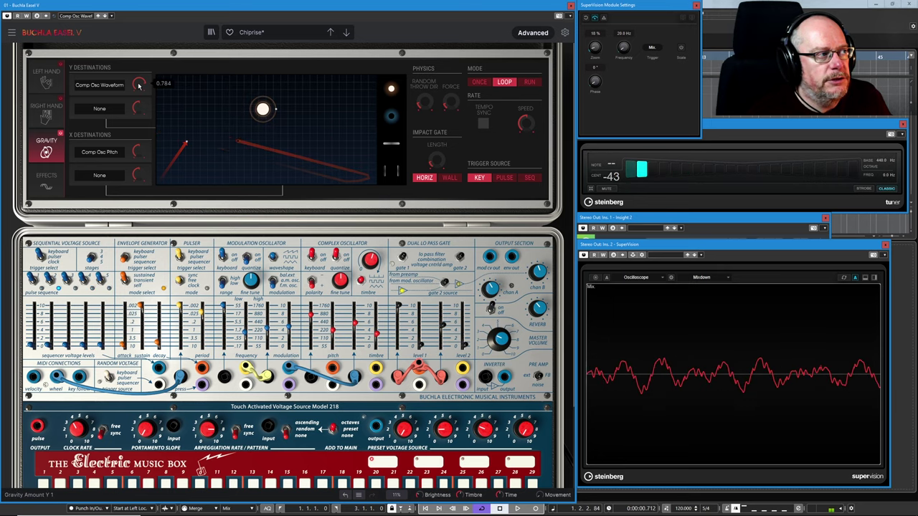
pyautogui.moveTo(139, 85)
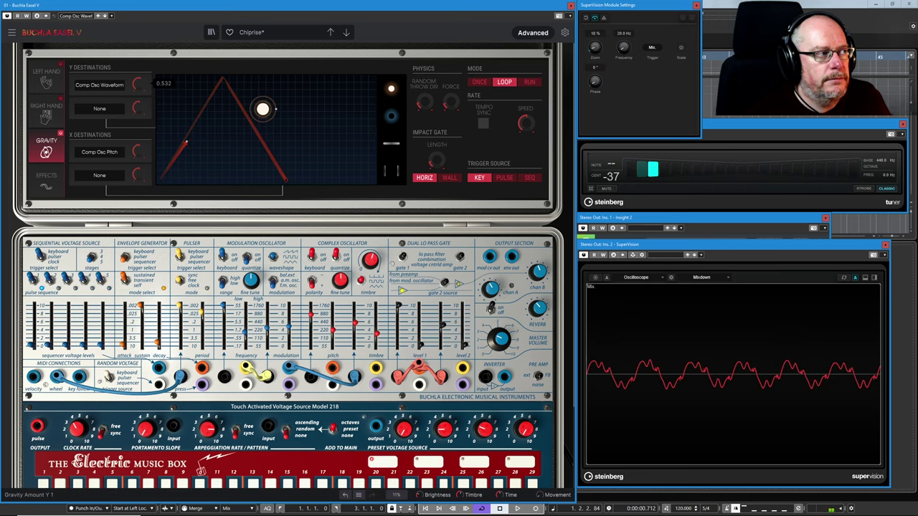
pyautogui.moveTo(146, 87); pyautogui.dragTo(147, 76)
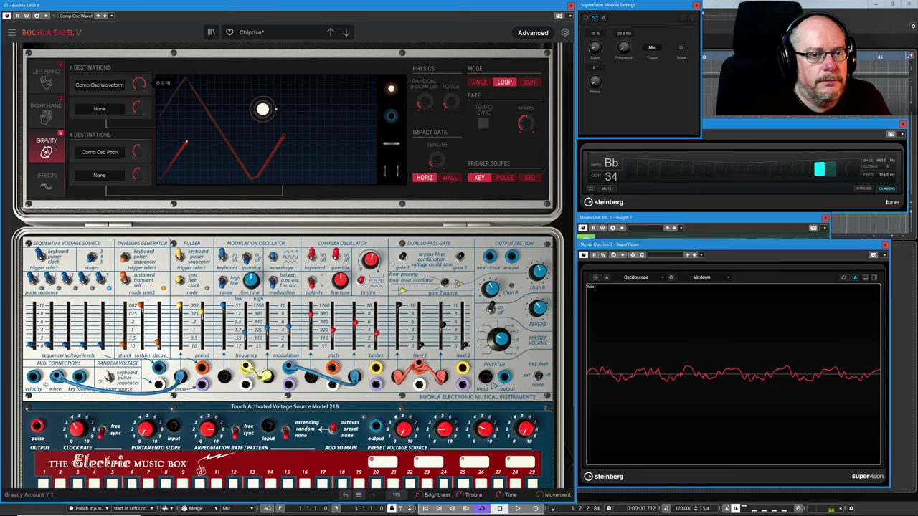
# Reset the Gravity modulation amount for Comp Osc Waveform and unplug the yellow patch cable beneath the modulation oscillator frequency fader
pyautogui.doubleClick(138, 85)
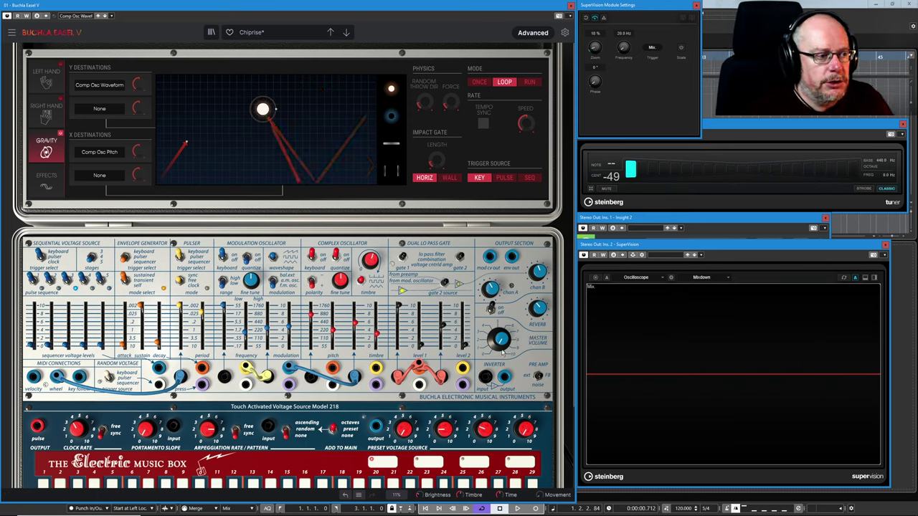
pyautogui.moveTo(503, 352); pyautogui.dragTo(505, 346)
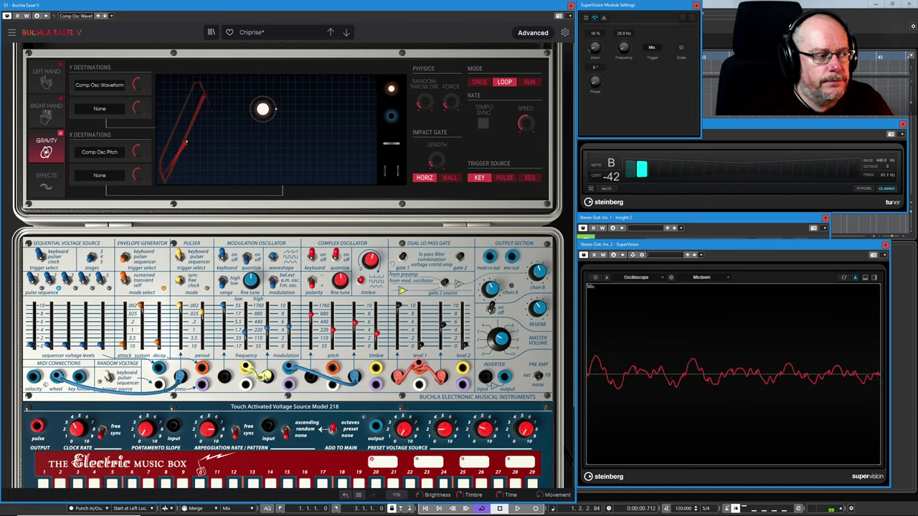
pyautogui.moveTo(267, 378); pyautogui.dragTo(266, 397)
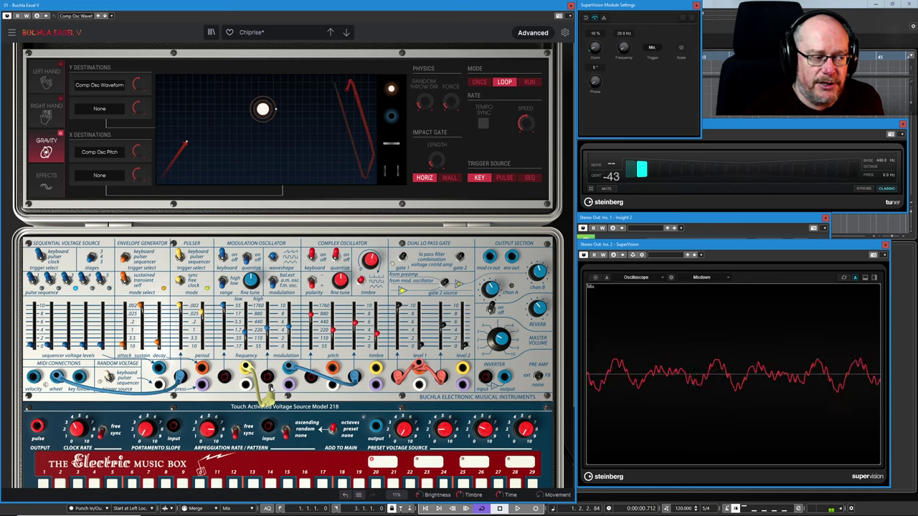
pyautogui.click(272, 389)
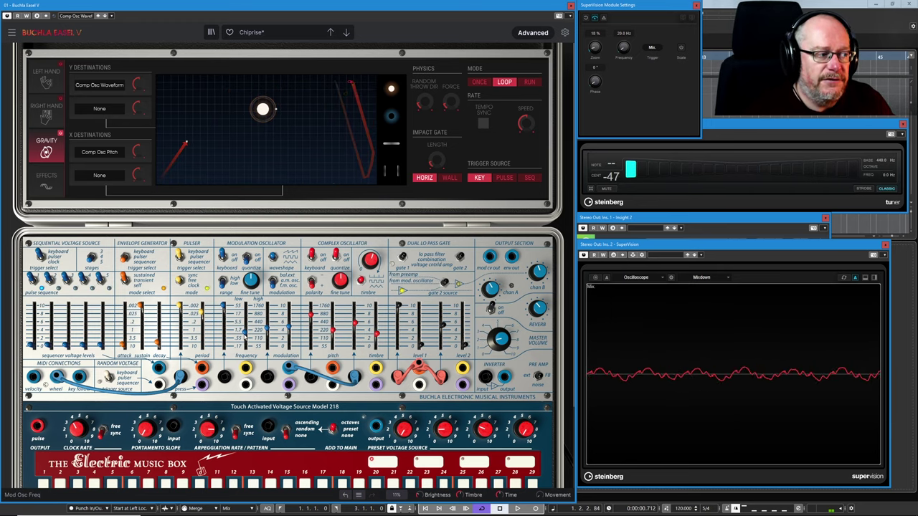
# Lower the modulation oscillator frequency to minimum, and reconnect and unplug the red cable beside the pulser period jack for comparison
pyautogui.moveTo(247, 330)
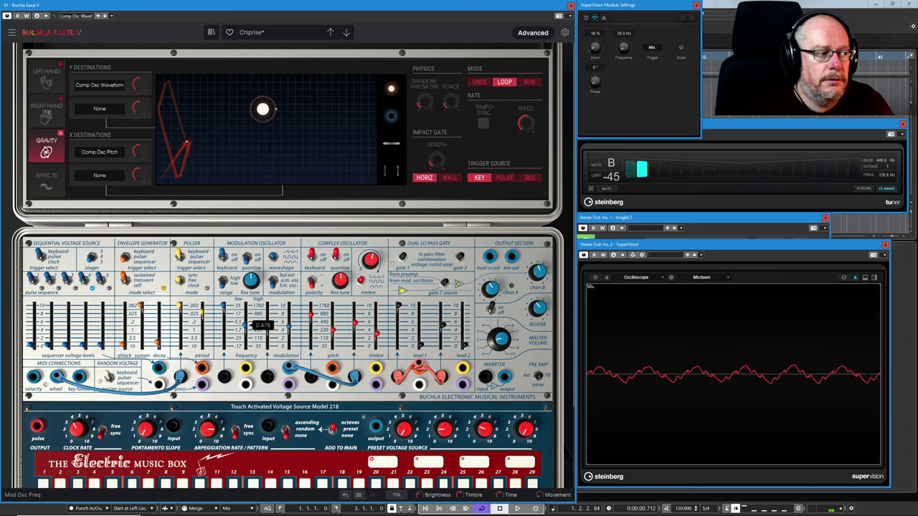
pyautogui.moveTo(244, 327)
pyautogui.mouseDown()
pyautogui.moveTo(244, 318)
pyautogui.moveTo(244, 329)
pyautogui.mouseUp()
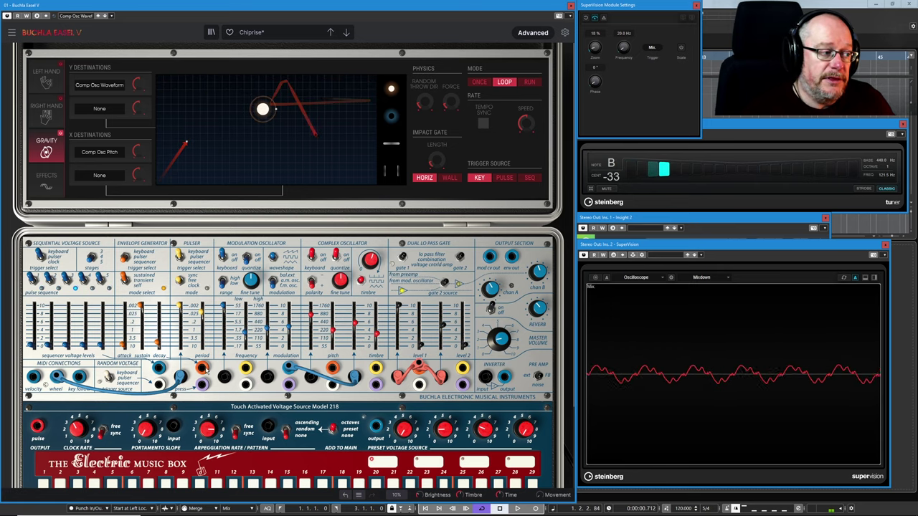
pyautogui.click(244, 328)
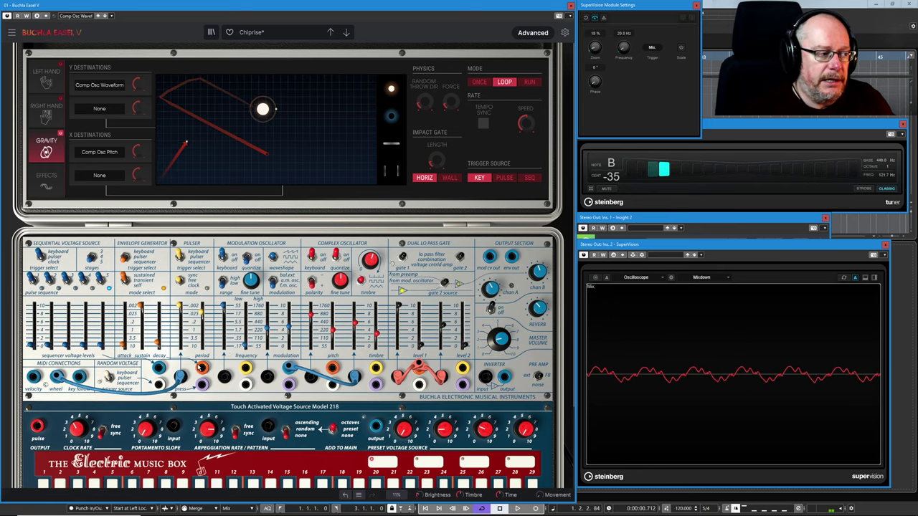
pyautogui.moveTo(204, 368); pyautogui.dragTo(226, 377)
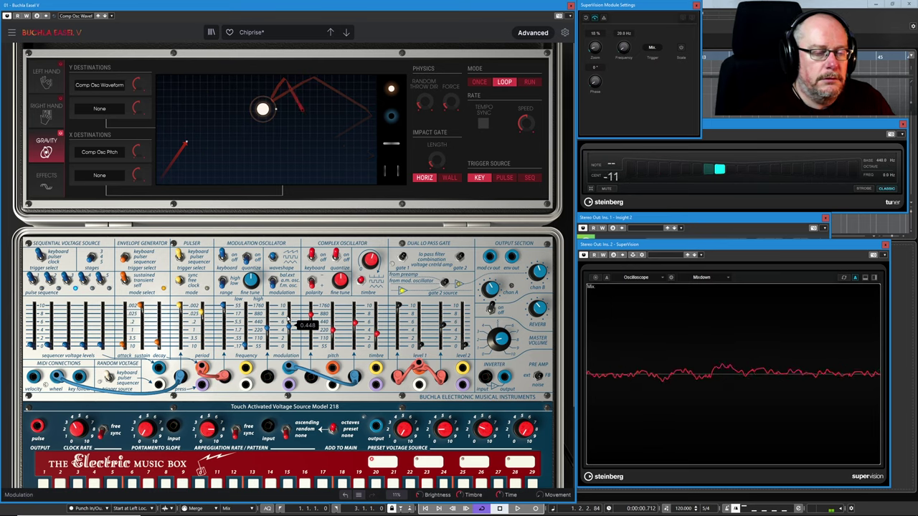
pyautogui.click(289, 325)
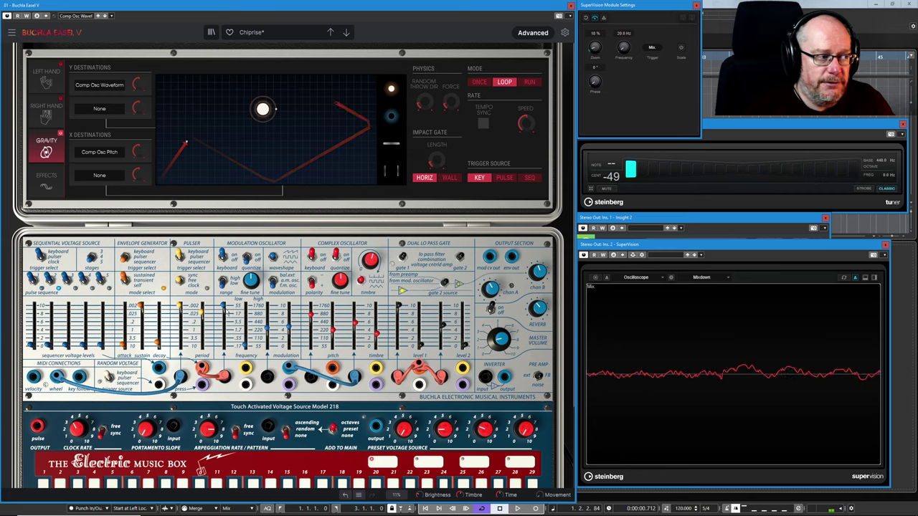
pyautogui.moveTo(231, 325)
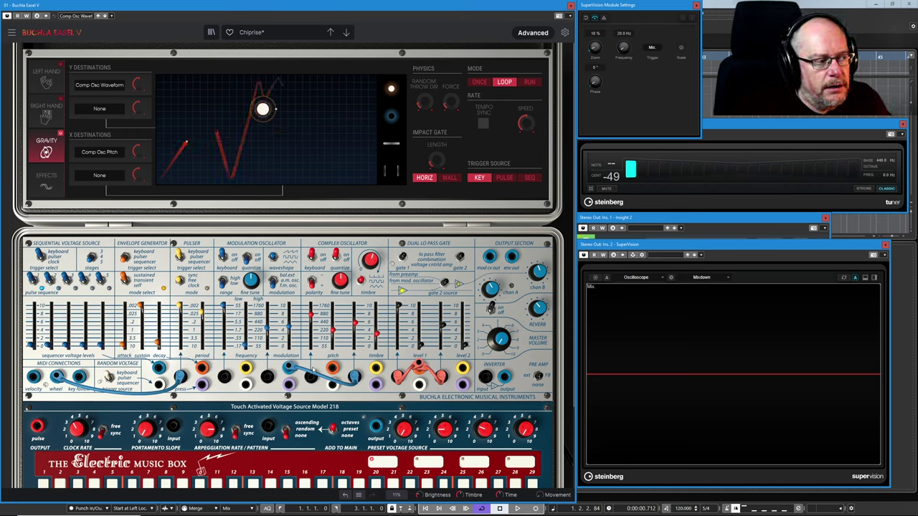
# Raise the modulation oscillator frequency with the master volume up, and reconnect the yellow cable to the jack beside its frequency input
pyautogui.moveTo(501, 340); pyautogui.dragTo(501, 329)
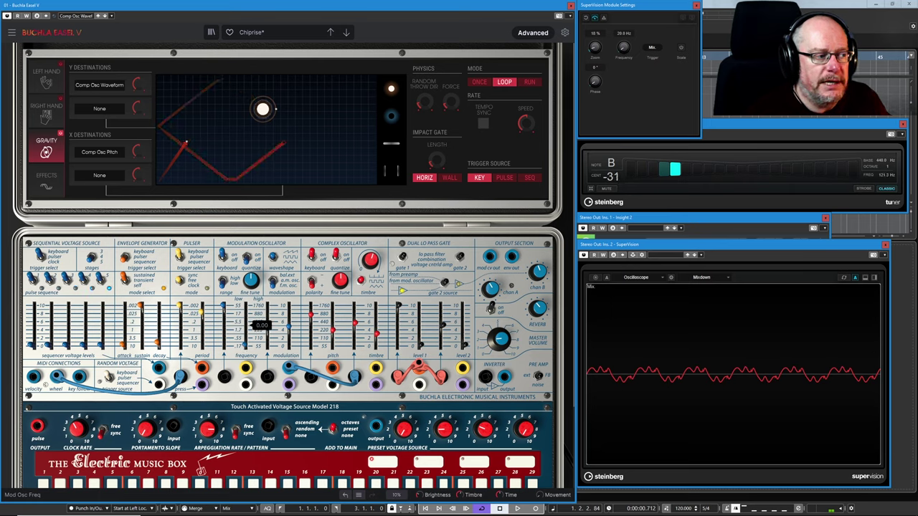
pyautogui.moveTo(257, 326); pyautogui.dragTo(257, 322)
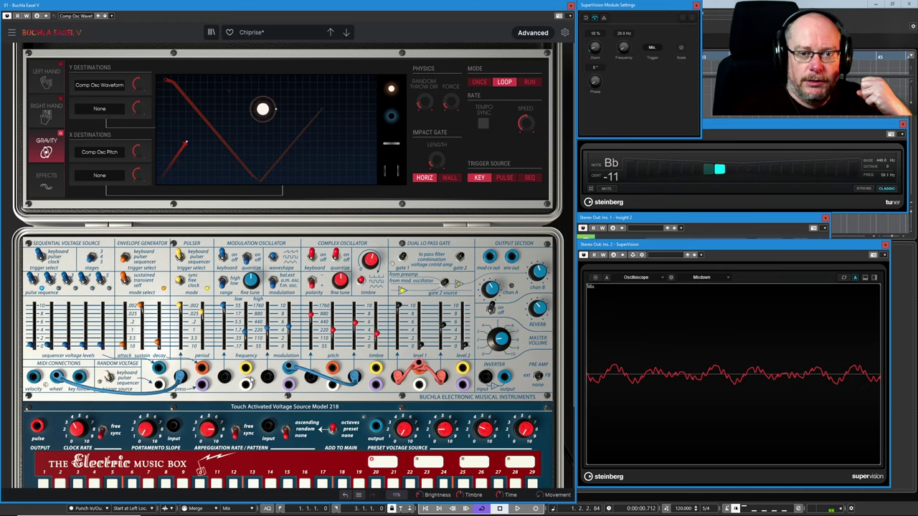
pyautogui.moveTo(248, 381); pyautogui.dragTo(267, 377)
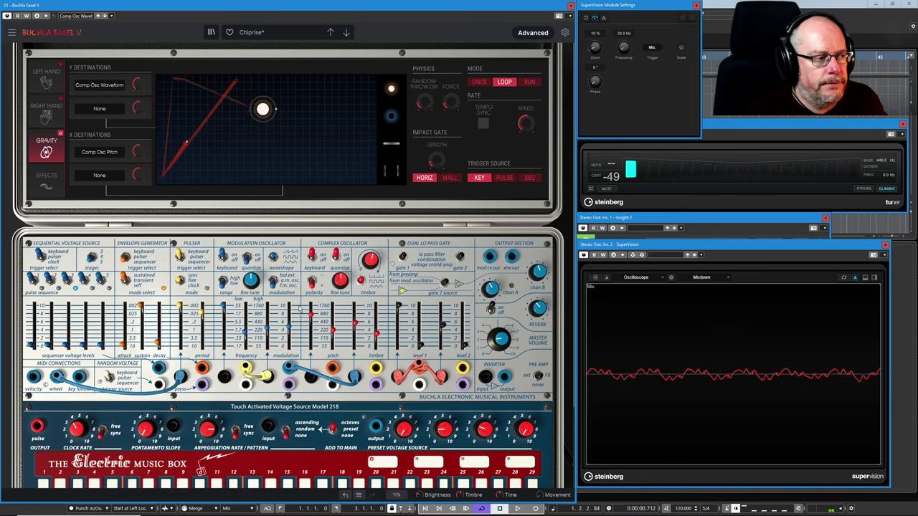
pyautogui.moveTo(502, 339)
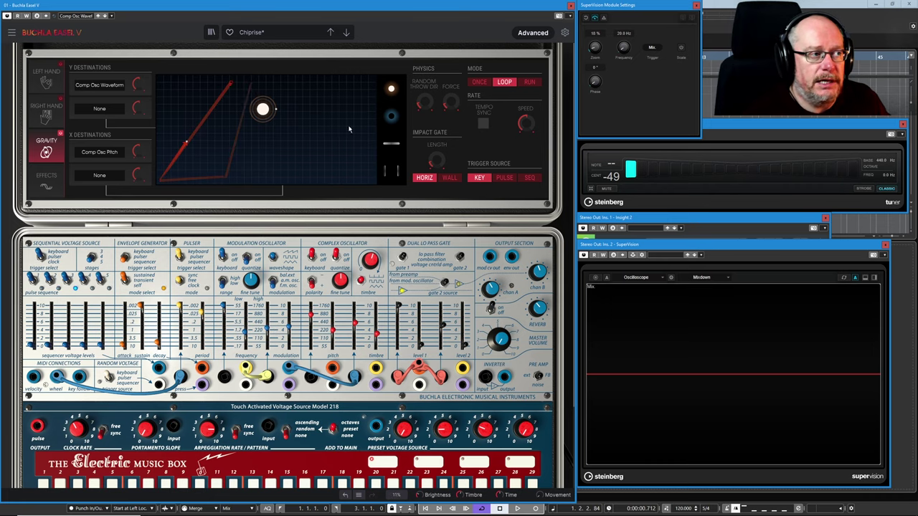
# Reload the original Chiprise preset and switch off its Left Hand modulator and its Phaser and Analog Delay effects
pyautogui.click(346, 32)
pyautogui.click(330, 32)
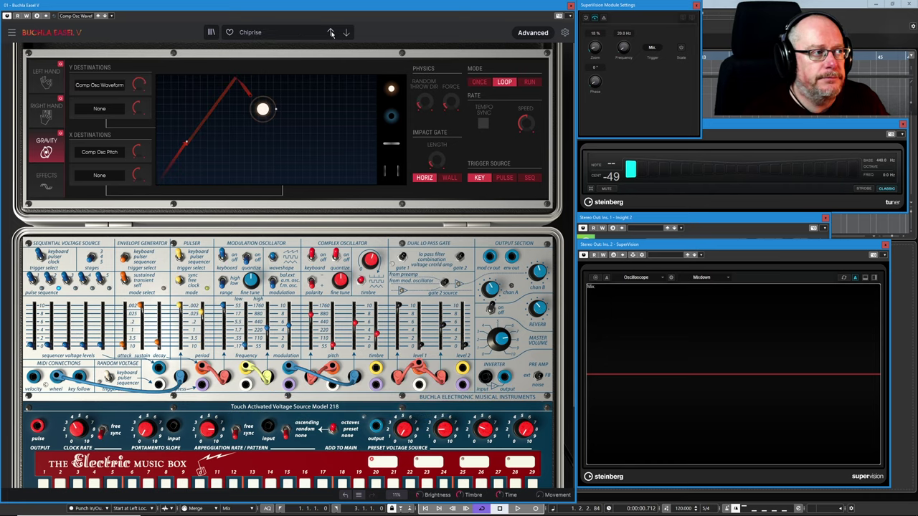
pyautogui.click(48, 180)
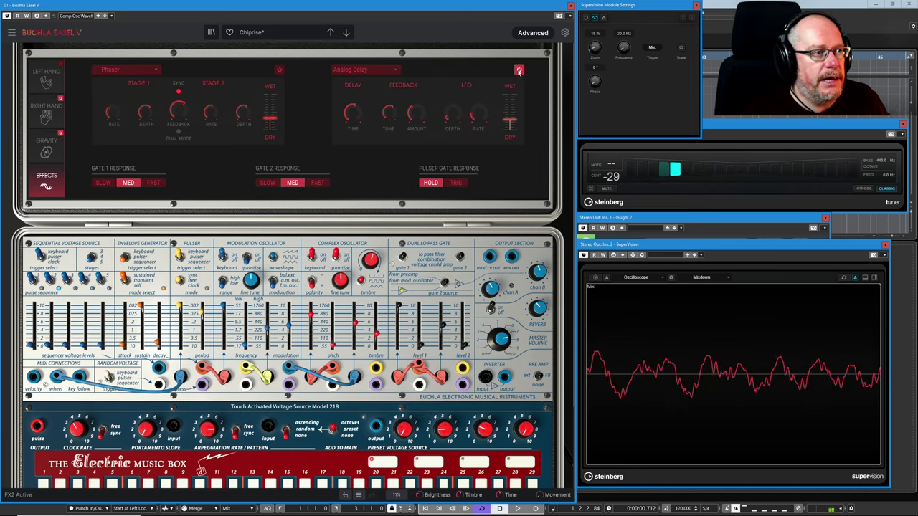
# Reset the Gravity modulation amount for Comp Osc Waveform and turn the master volume down
pyautogui.click(60, 150)
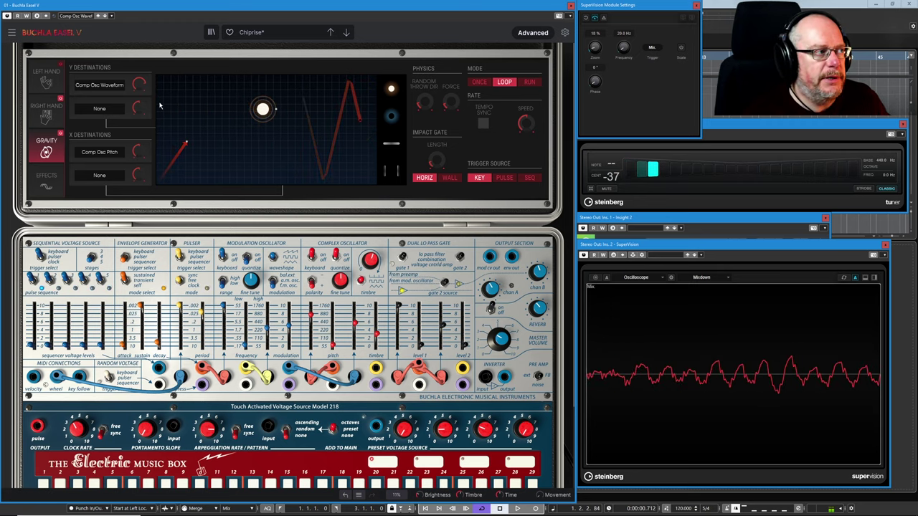
pyautogui.moveTo(141, 85)
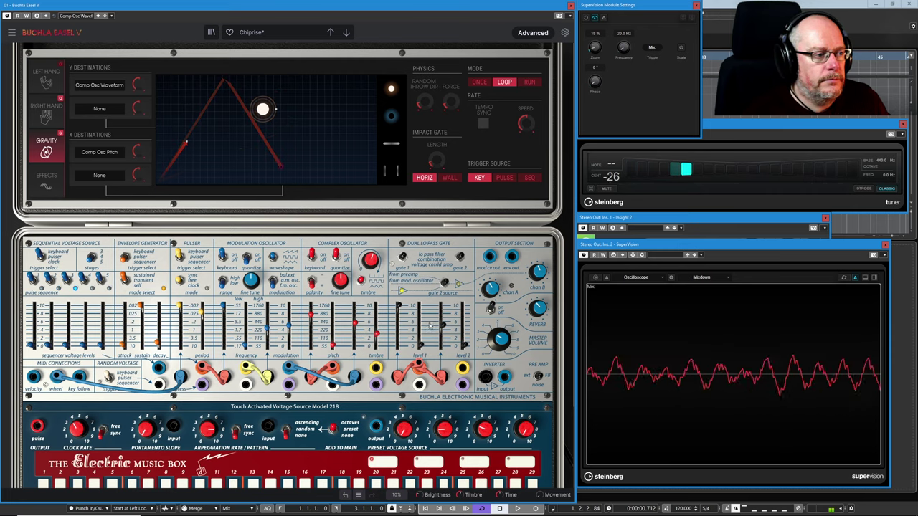
pyautogui.scroll(-3, 500, 340)
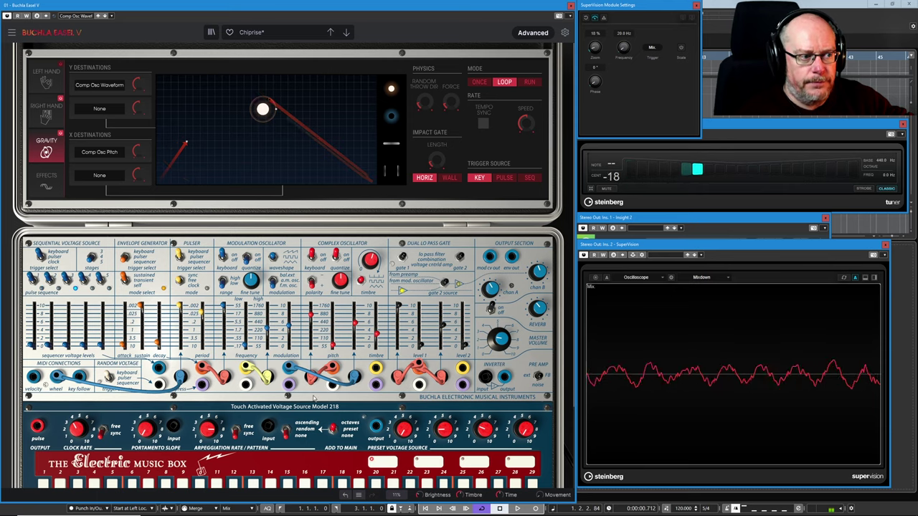
pyautogui.scroll(3, 490, 344)
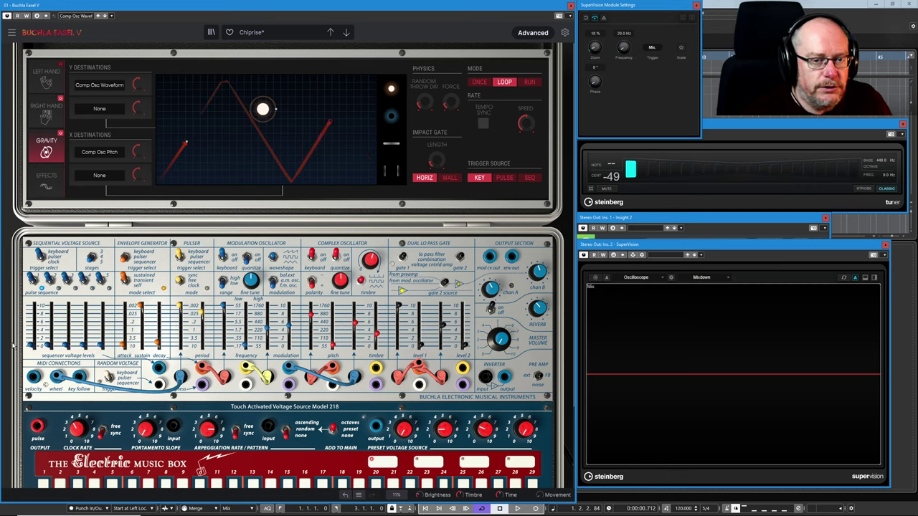
# Set sequencer voltages 1 and 5 to maximum and voltage 3 to about 4, and raise the master volume
pyautogui.moveTo(93, 331)
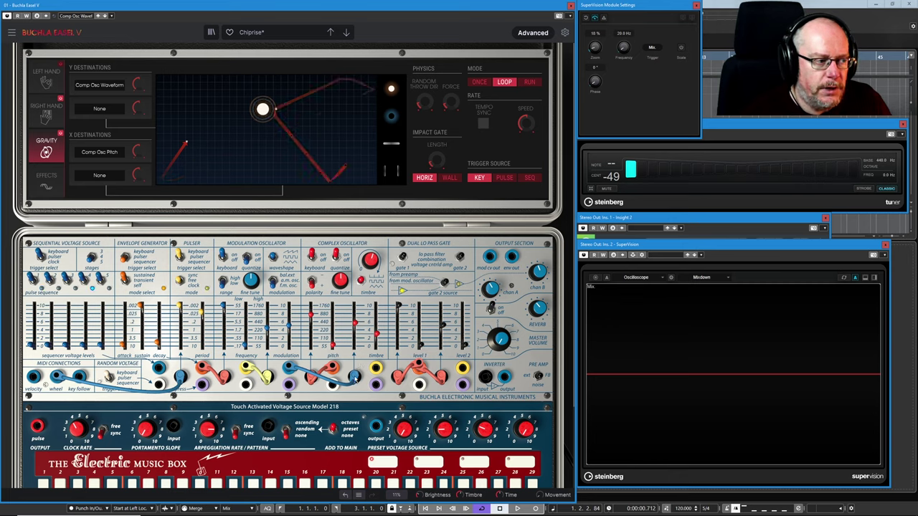
pyautogui.moveTo(361, 367); pyautogui.dragTo(354, 351)
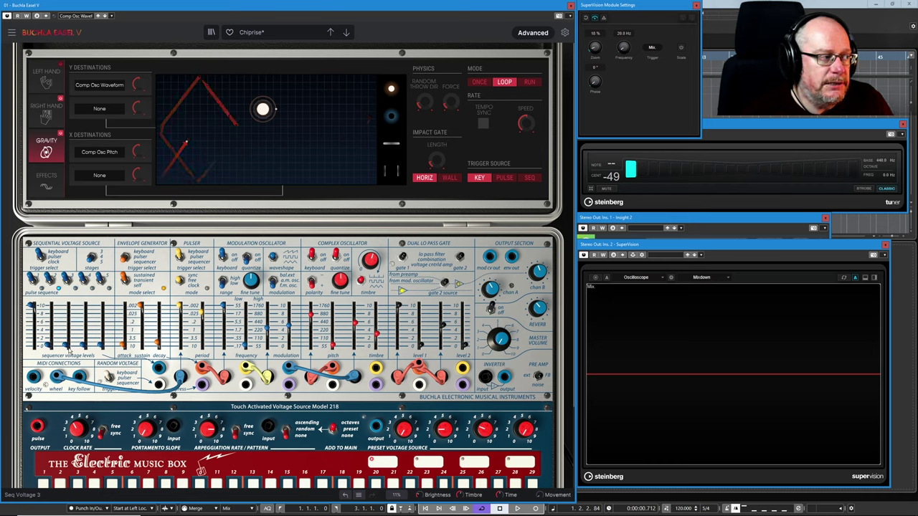
pyautogui.moveTo(103, 347)
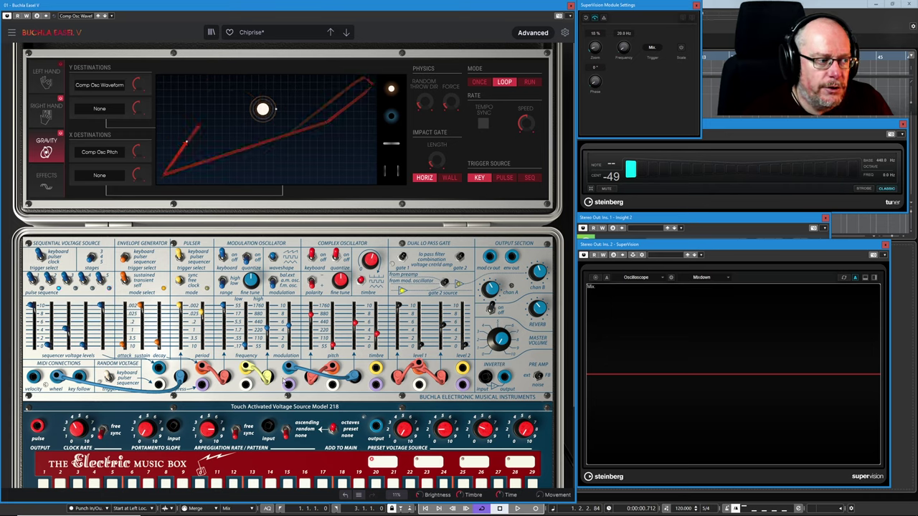
pyautogui.moveTo(358, 322)
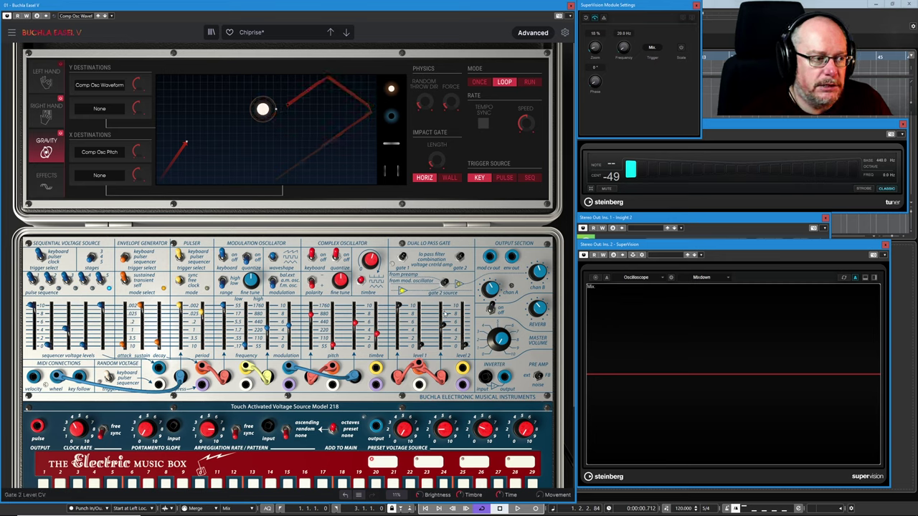
pyautogui.moveTo(502, 343)
pyautogui.moveTo(502, 342); pyautogui.dragTo(502, 315)
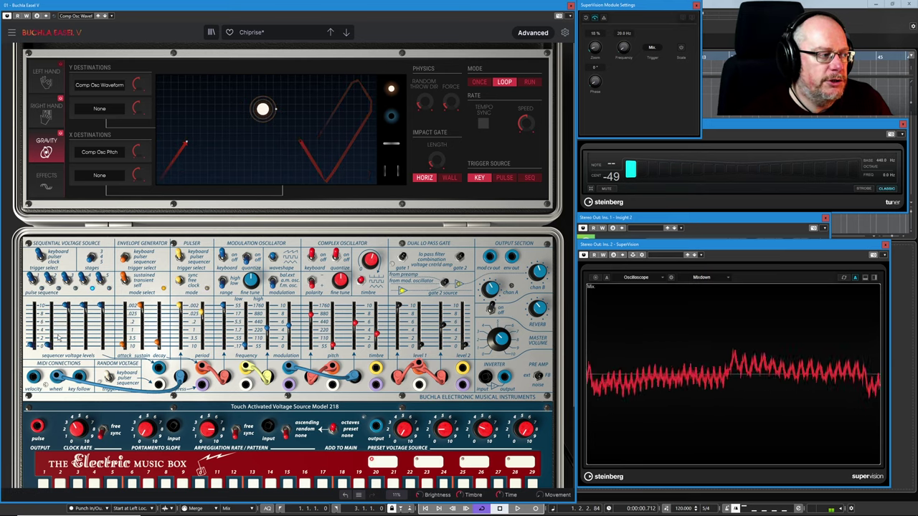
# Set sequencer voltages 1, 3 and 4 to about midway and voltage 5 near its maximum
pyautogui.moveTo(79, 325)
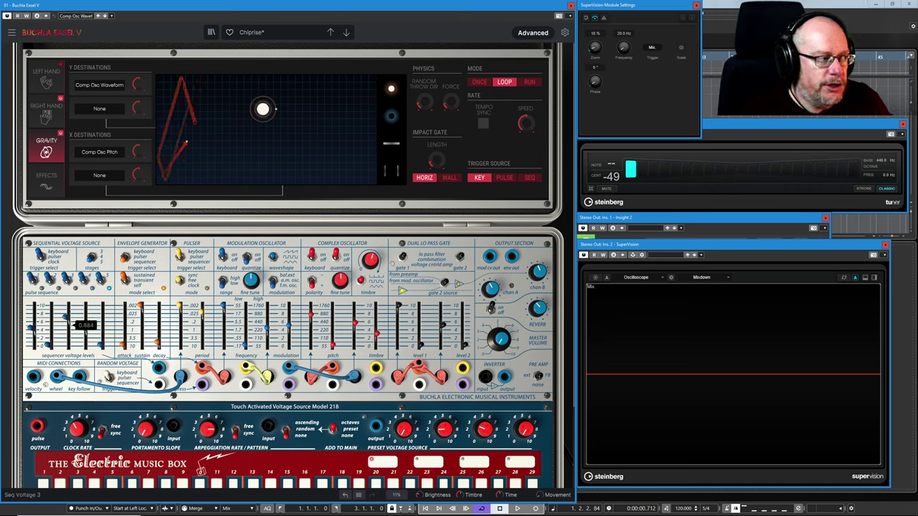
pyautogui.moveTo(67, 321); pyautogui.dragTo(68, 327)
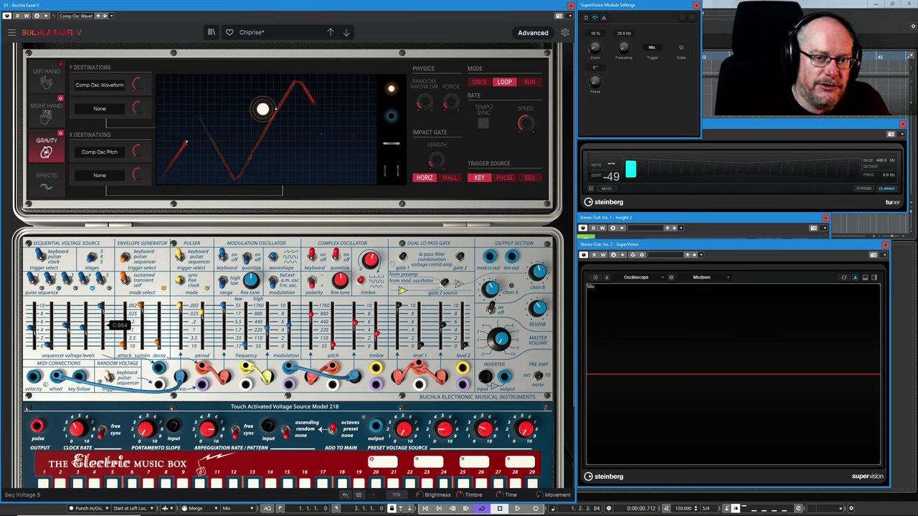
pyautogui.moveTo(102, 325); pyautogui.dragTo(103, 326)
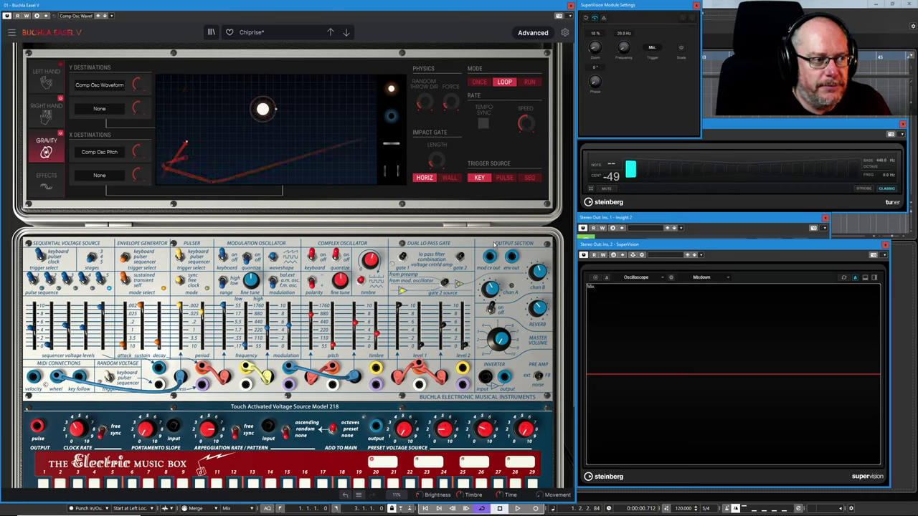
# Turn down the channel A level and raise the master volume
pyautogui.moveTo(492, 287)
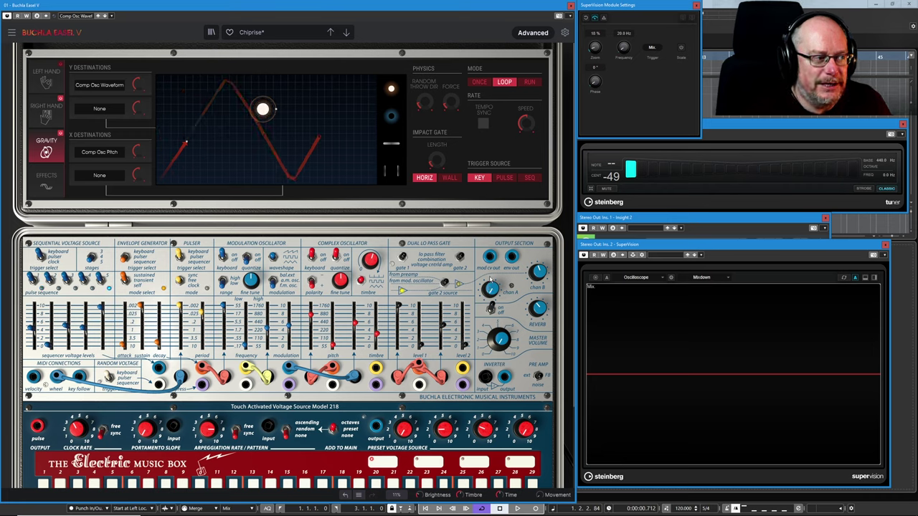
pyautogui.moveTo(501, 339)
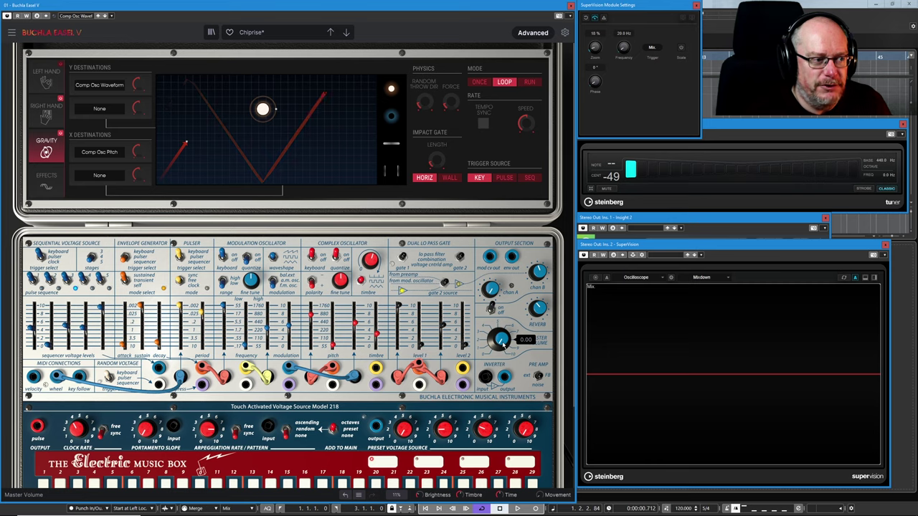
pyautogui.scroll(2, 501, 339)
pyautogui.scroll(10, 501, 339)
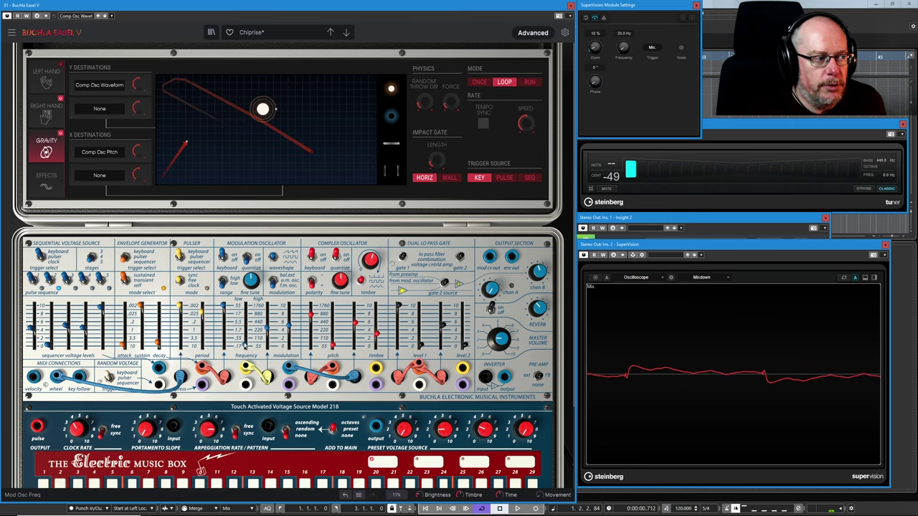
# Sweep the modulation oscillator frequency through 0.320 and 0.124 and return it to minimum
pyautogui.moveTo(251, 327)
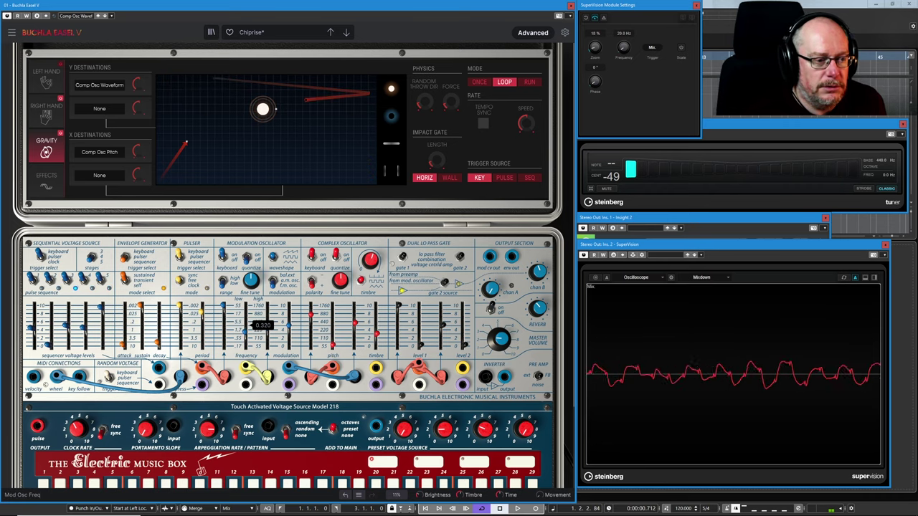
pyautogui.moveTo(251, 327)
pyautogui.mouseDown()
pyautogui.moveTo(251, 318)
pyautogui.moveTo(251, 327)
pyautogui.mouseUp()
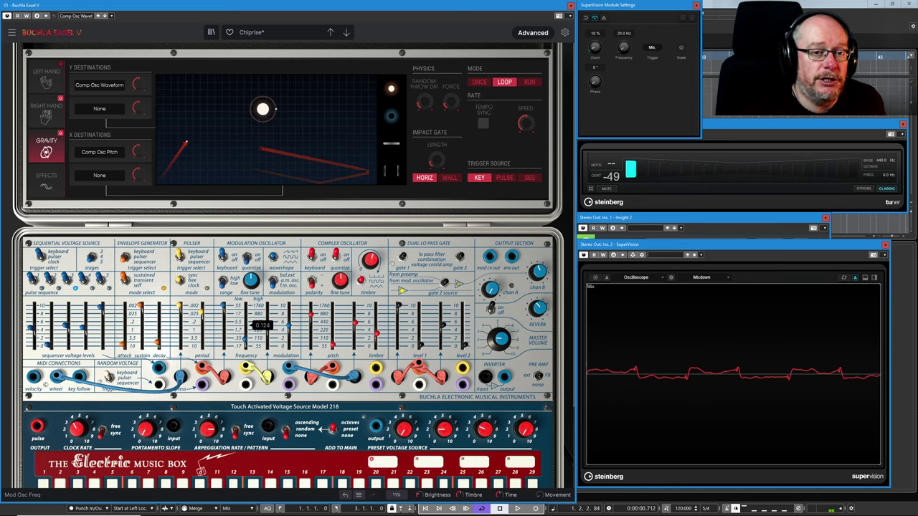
pyautogui.moveTo(251, 328); pyautogui.dragTo(251, 330)
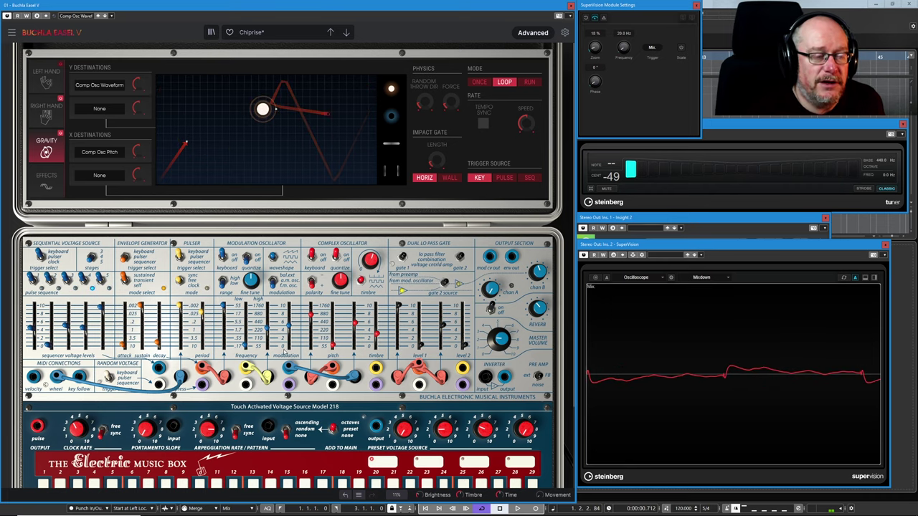
pyautogui.moveTo(540, 272)
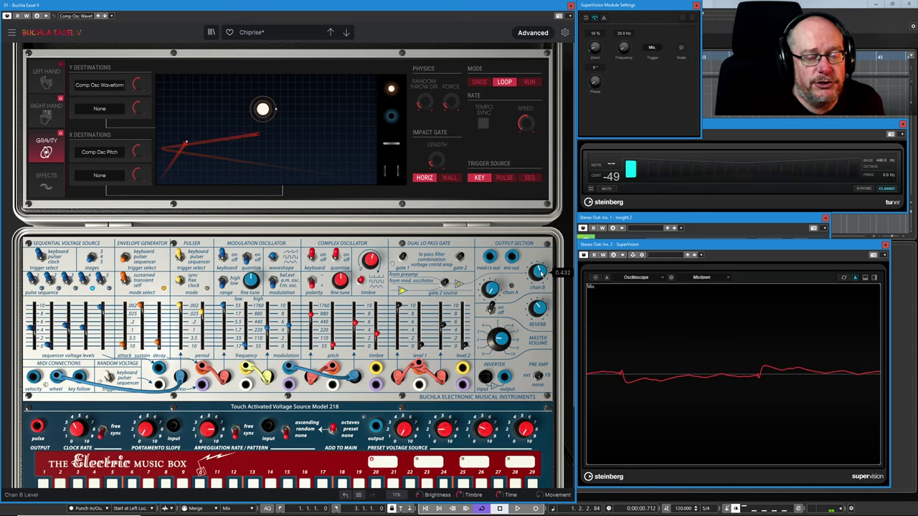